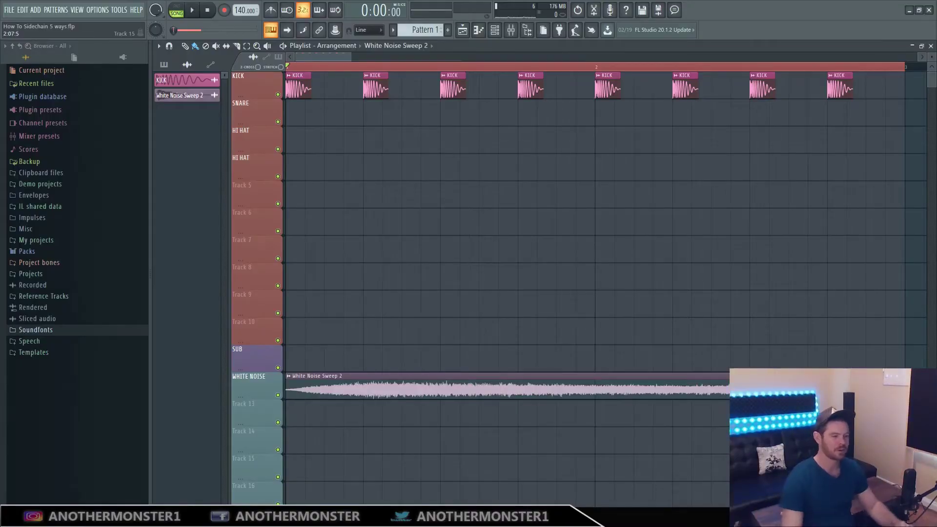
Open the KICK clip's channel settings and bring up its option for routing to a free mixer track.
{"action": "left_click", "coordinate": [511, 30]}
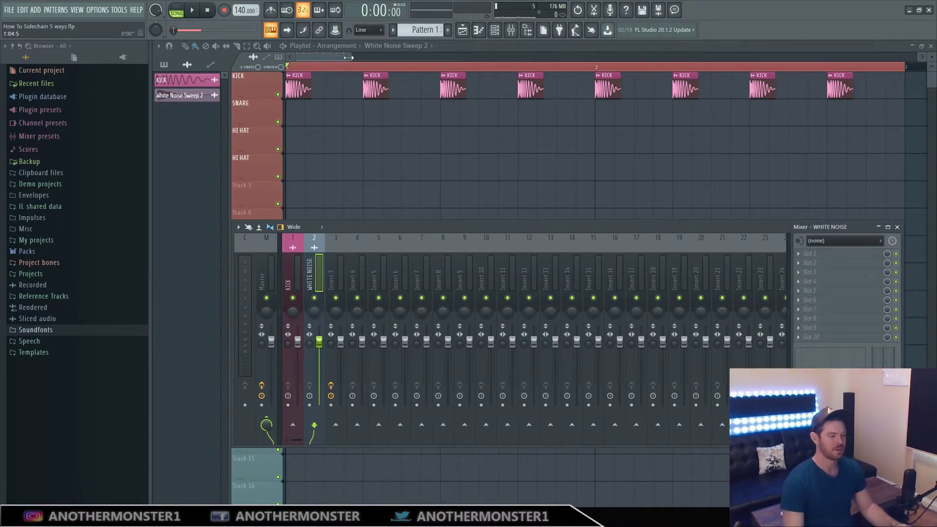
{"action": "left_click_drag", "start_coordinate": [349, 57], "coordinate": [348, 57]}
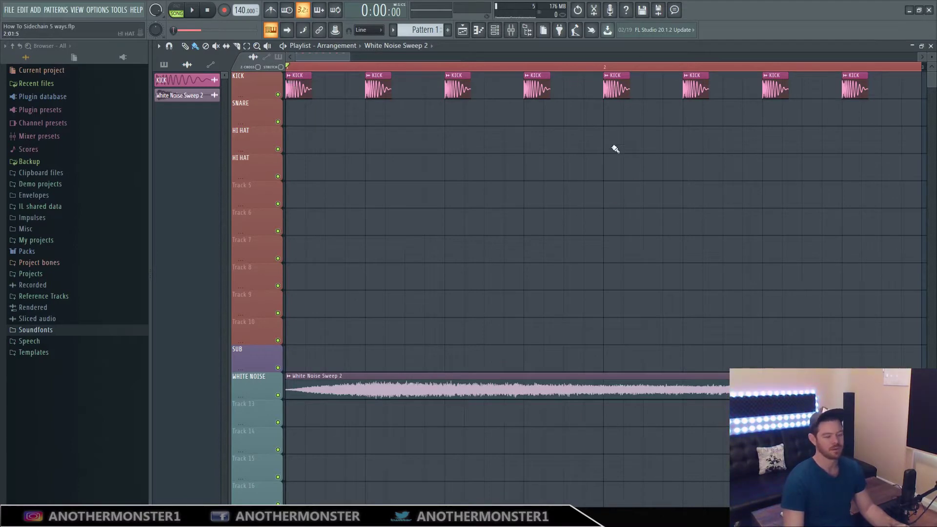
{"action": "left_click", "coordinate": [290, 76]}
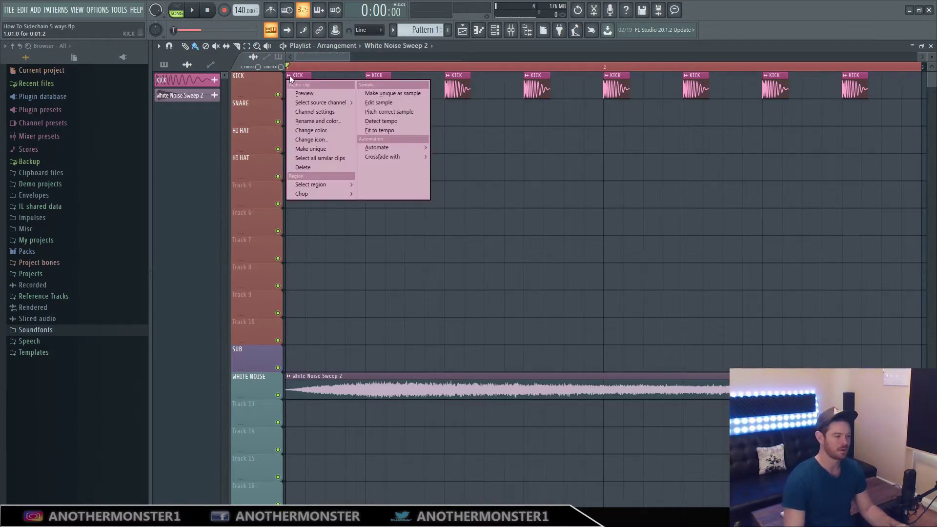
{"action": "left_click", "coordinate": [296, 112]}
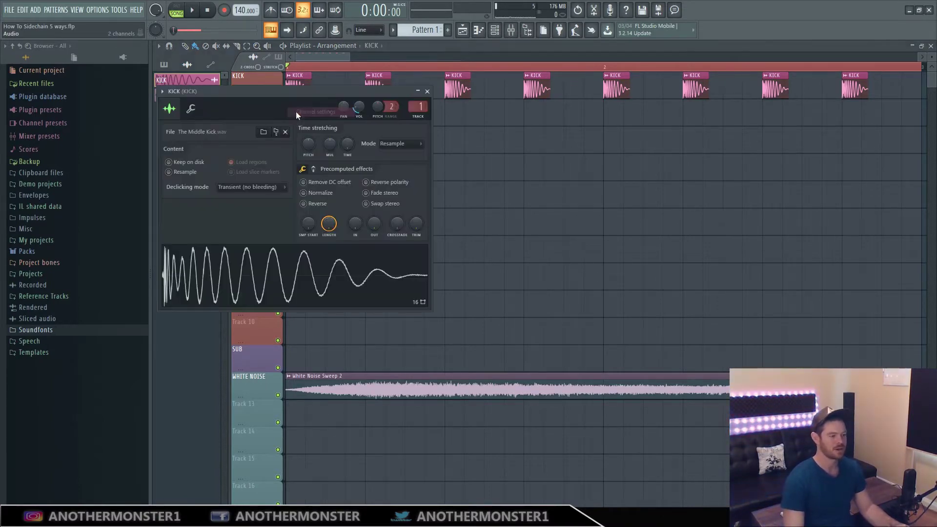
{"action": "left_click", "coordinate": [162, 92]}
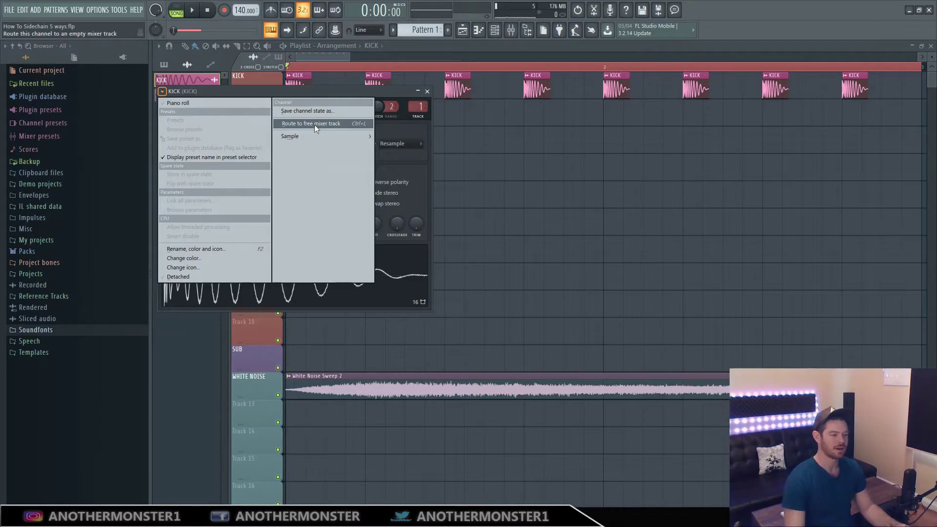
Bring up the mixer, reposition it over the playlist and close the KICK channel settings.
{"action": "left_click", "coordinate": [517, 35]}
{"action": "left_click", "coordinate": [518, 36]}
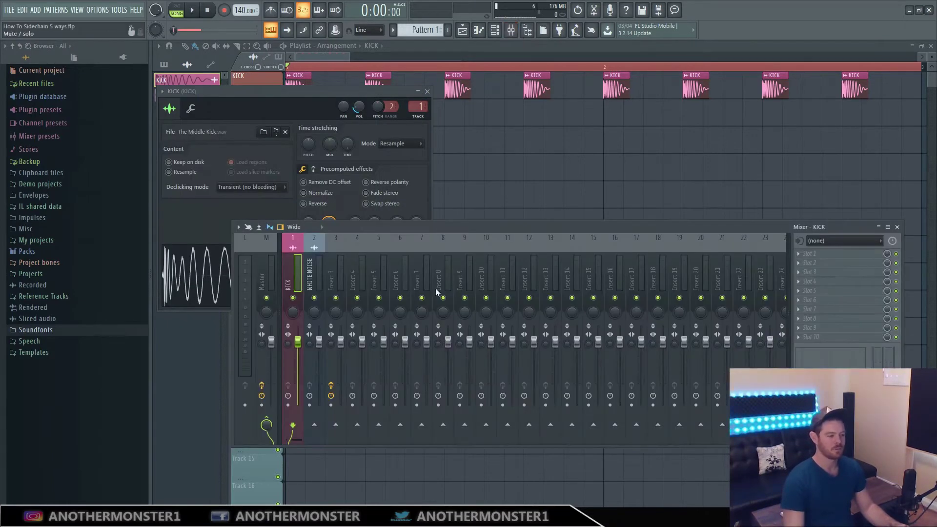
{"action": "left_click_drag", "start_coordinate": [357, 228], "coordinate": [369, 204]}
{"action": "left_click", "coordinate": [427, 91]}
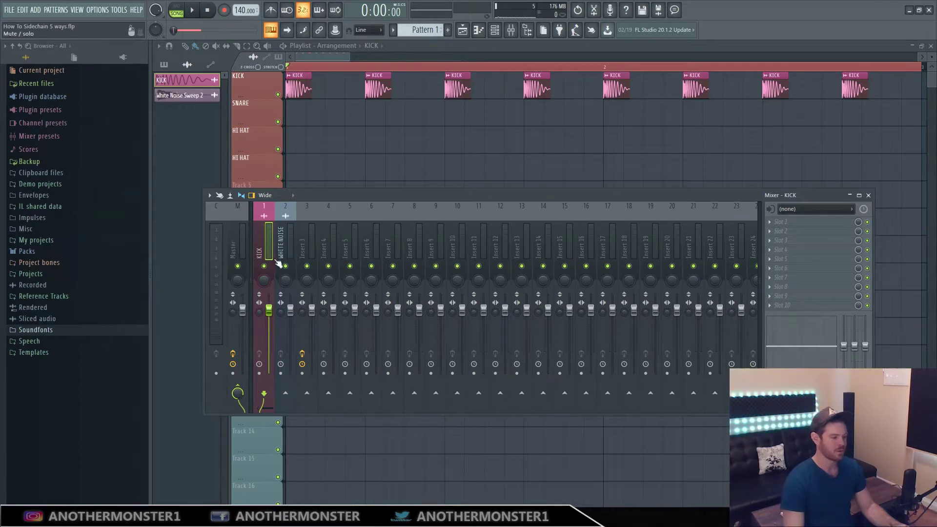
Sidechain the KICK mixer track to the WHITE NOISE track and check the send on both tracks.
{"action": "right_click", "coordinate": [285, 396]}
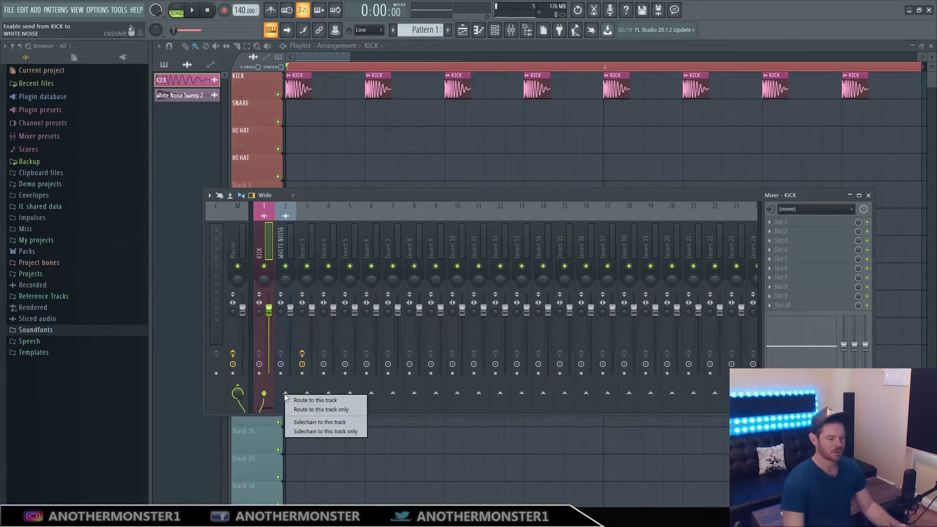
{"action": "left_click", "coordinate": [302, 423]}
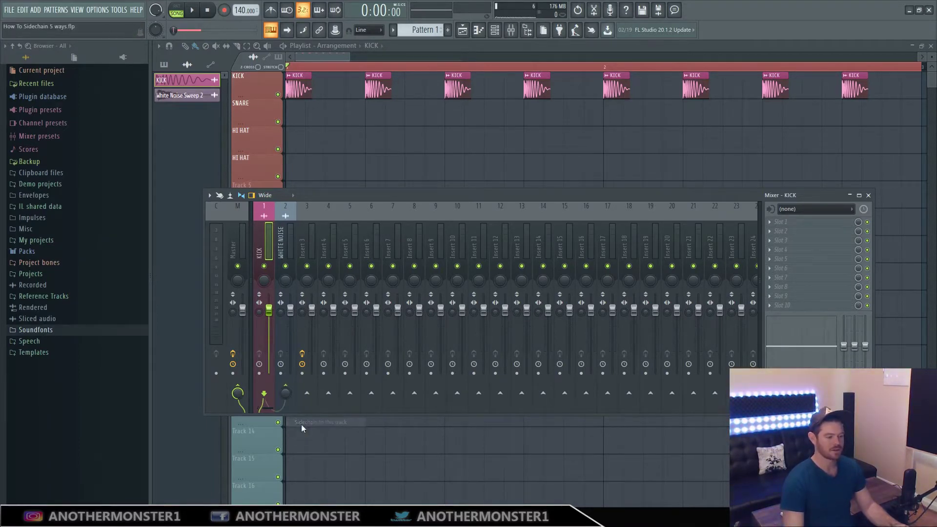
{"action": "left_click", "coordinate": [283, 244]}
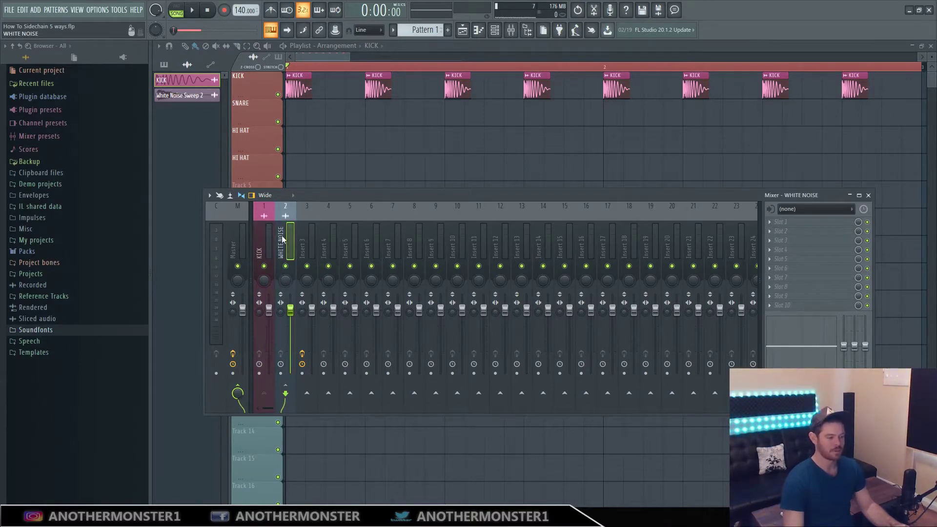
{"action": "left_click", "coordinate": [269, 271]}
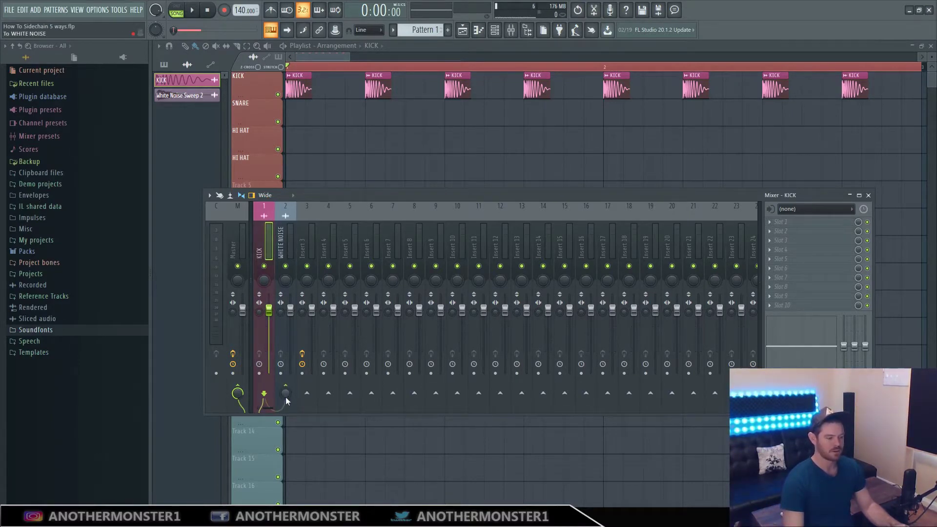
{"action": "mouse_move", "coordinate": [285, 397]}
{"action": "left_mouse_down"}
{"action": "mouse_move", "coordinate": [286, 410]}
{"action": "mouse_move", "coordinate": [291, 394]}
{"action": "left_mouse_up"}
Load Fruity Limiter into the first effect slot of the WHITE NOISE mixer track.
{"action": "left_click", "coordinate": [282, 234]}
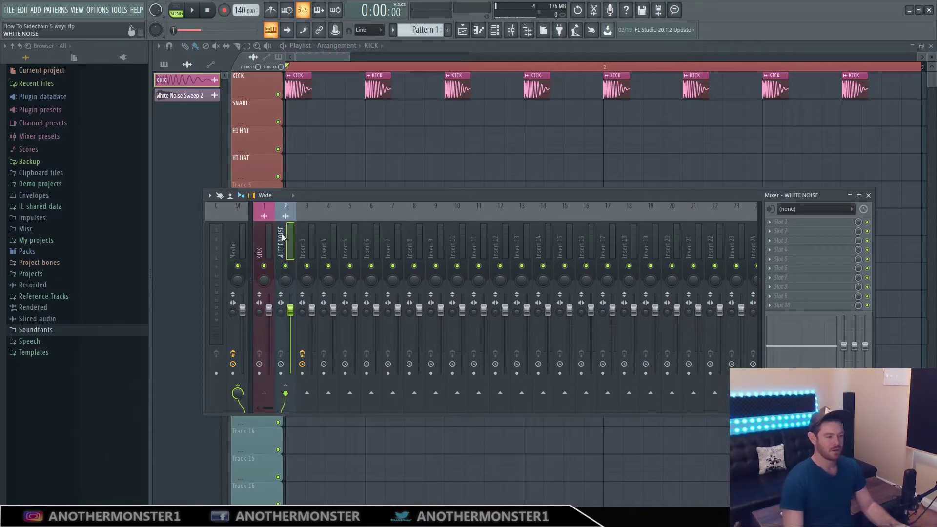
{"action": "left_click", "coordinate": [792, 223]}
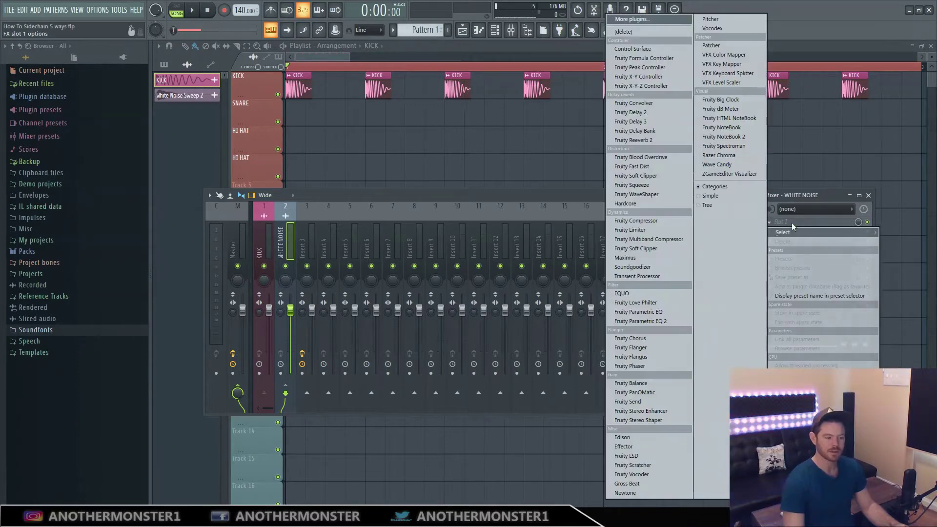
{"action": "left_click", "coordinate": [631, 230]}
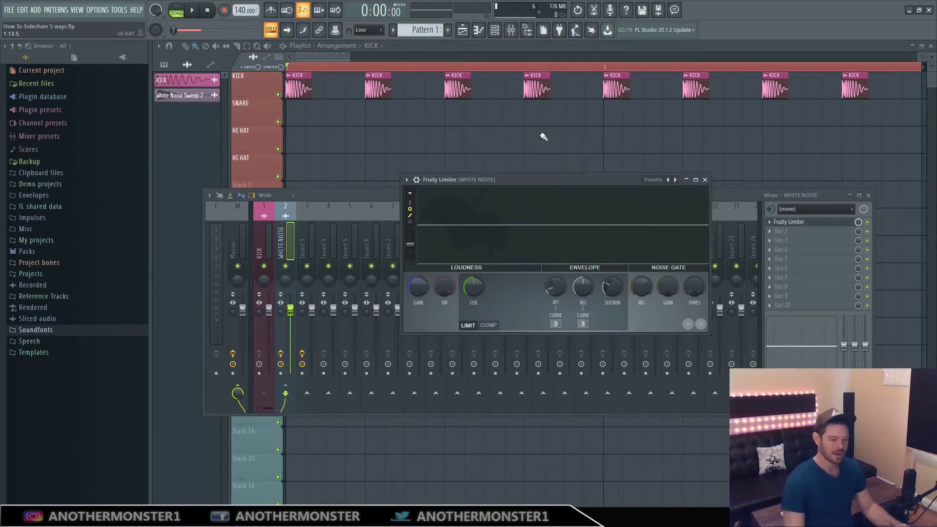
Switch the Fruity Limiter to compressor mode with KICK as its sidechain input, and briefly play the loop.
{"action": "left_click", "coordinate": [489, 325]}
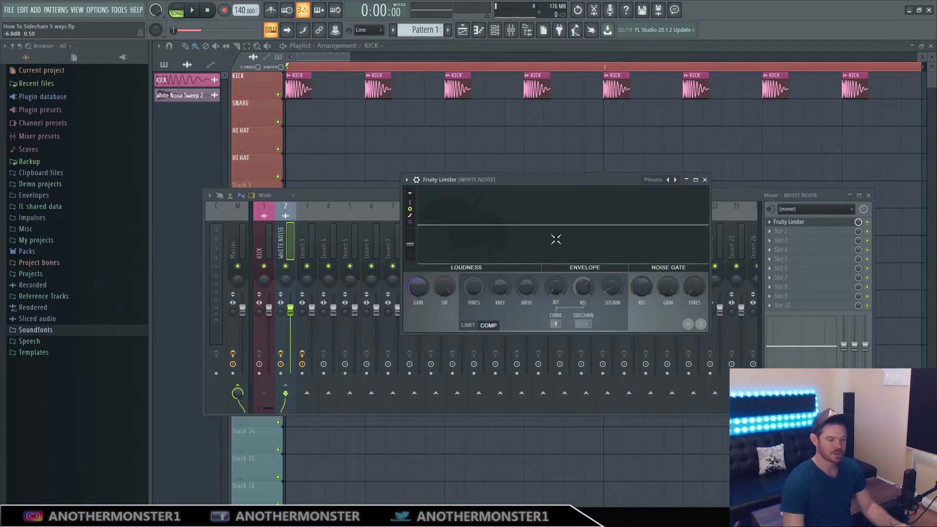
{"action": "left_click", "coordinate": [581, 323]}
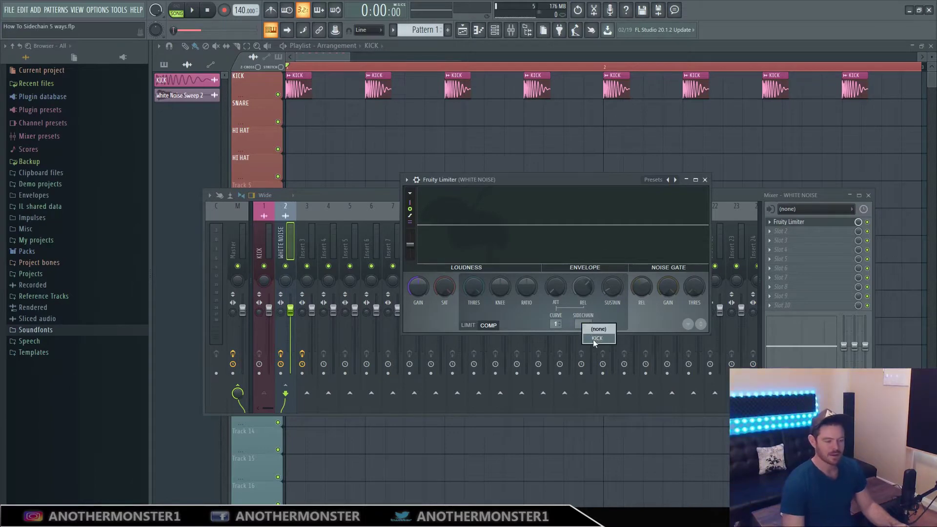
{"action": "left_click", "coordinate": [597, 338]}
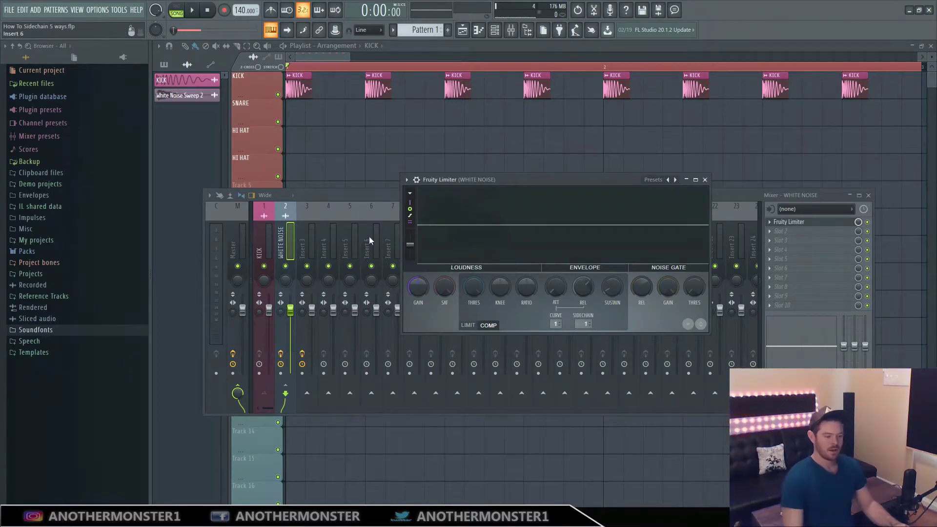
{"action": "left_click", "coordinate": [192, 10]}
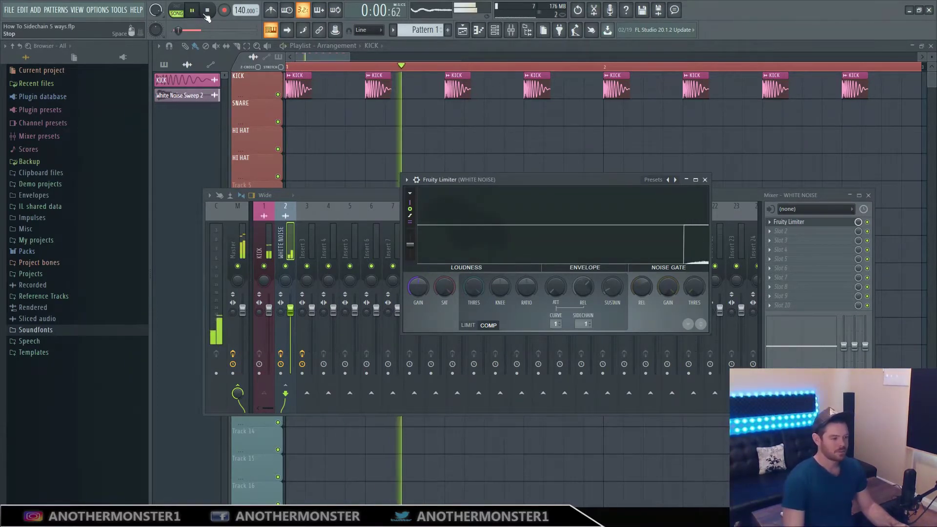
{"action": "left_click", "coordinate": [207, 10]}
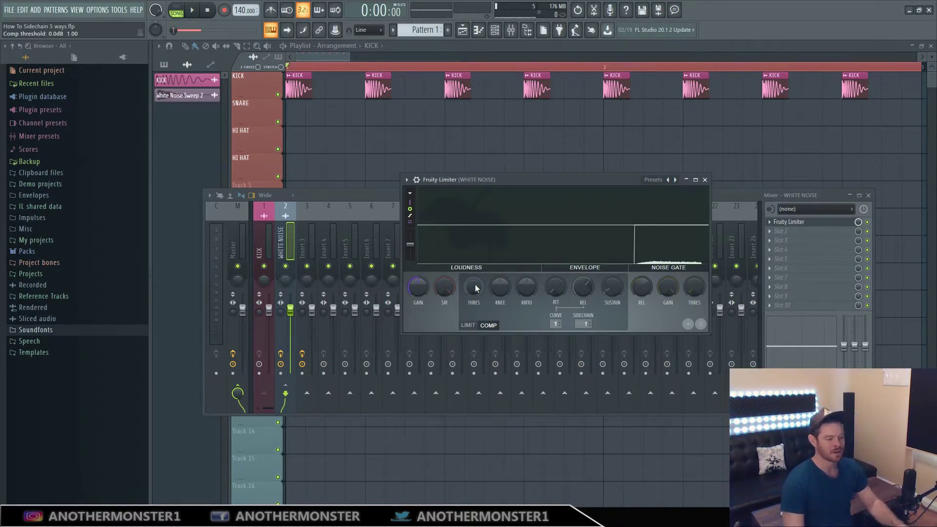
Lower the Fruity Limiter's compressor threshold strongly and audition the loop.
{"action": "left_click_drag", "start_coordinate": [476, 284], "coordinate": [475, 377]}
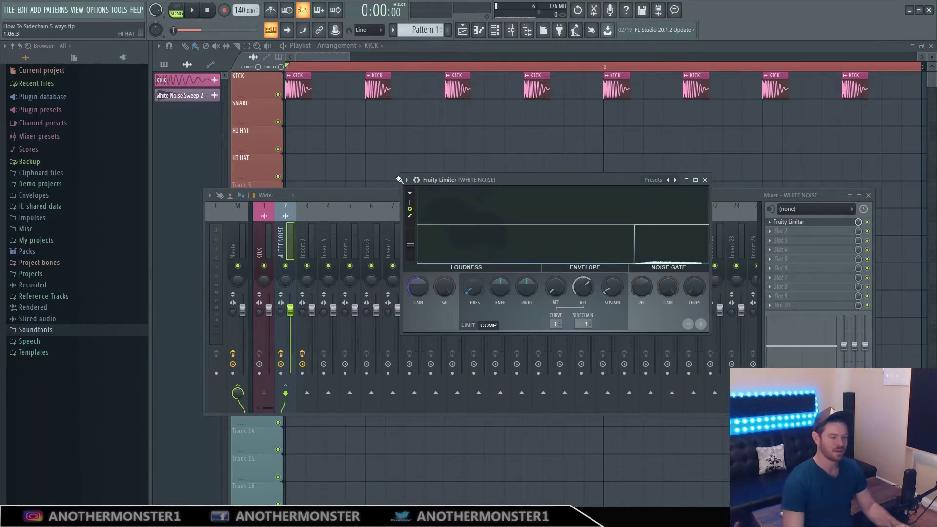
{"action": "left_click", "coordinate": [192, 11]}
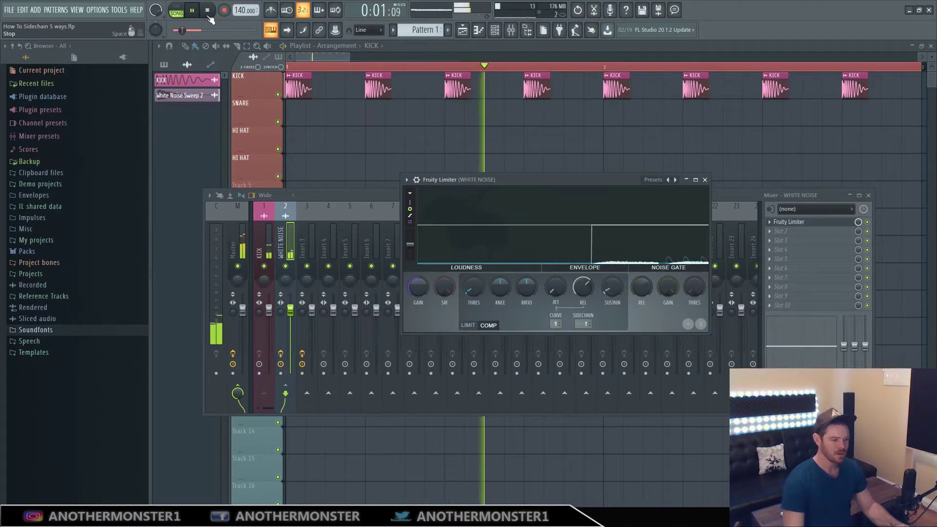
{"action": "key", "text": "space"}
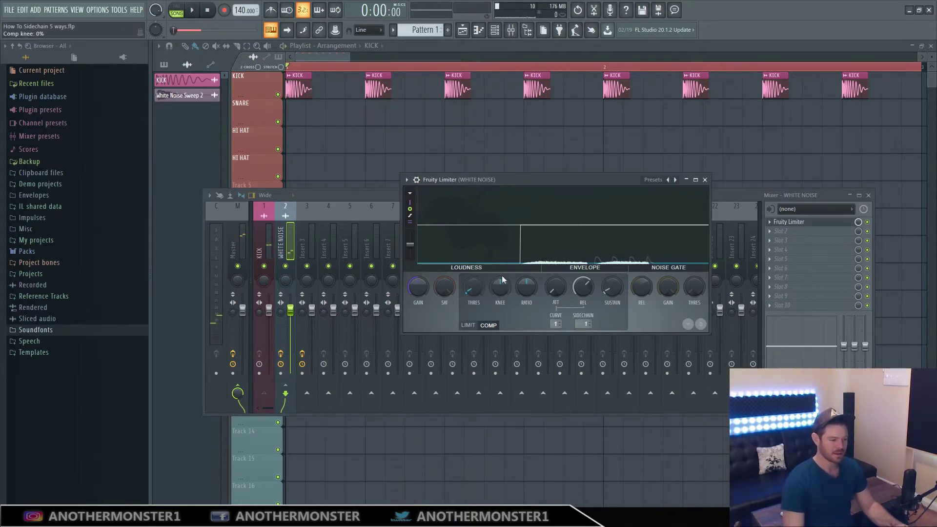
Raise the compressor knee to about 82% while the loop plays, and stop playback.
{"action": "key", "text": "space"}
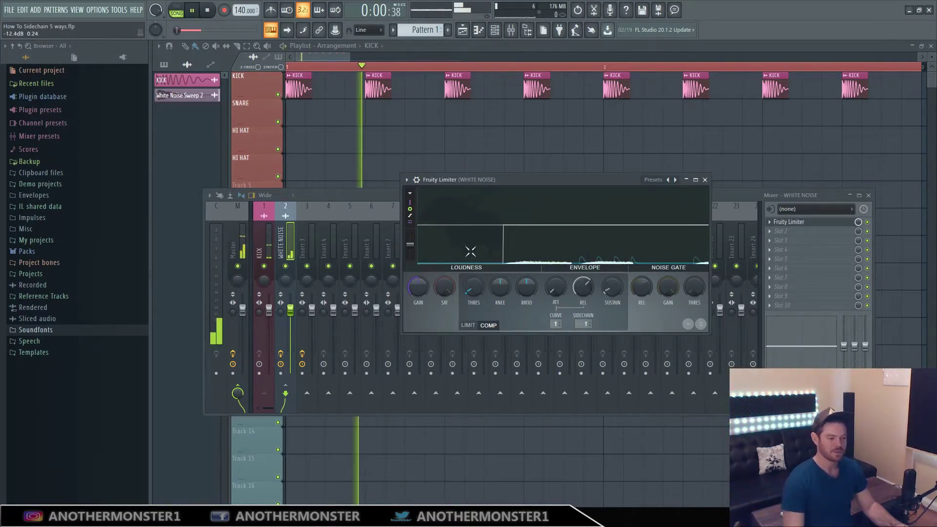
{"action": "left_click_drag", "start_coordinate": [501, 287], "coordinate": [501, 251]}
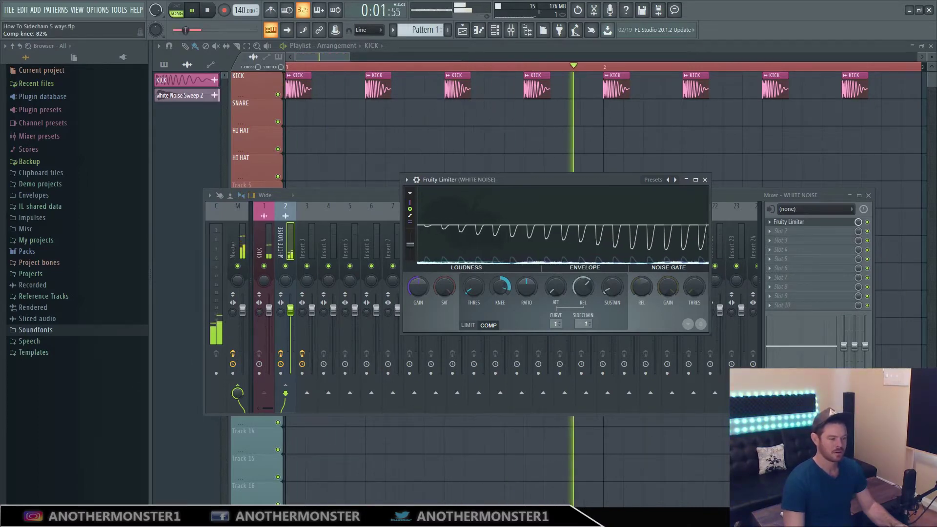
{"action": "left_click", "coordinate": [208, 11]}
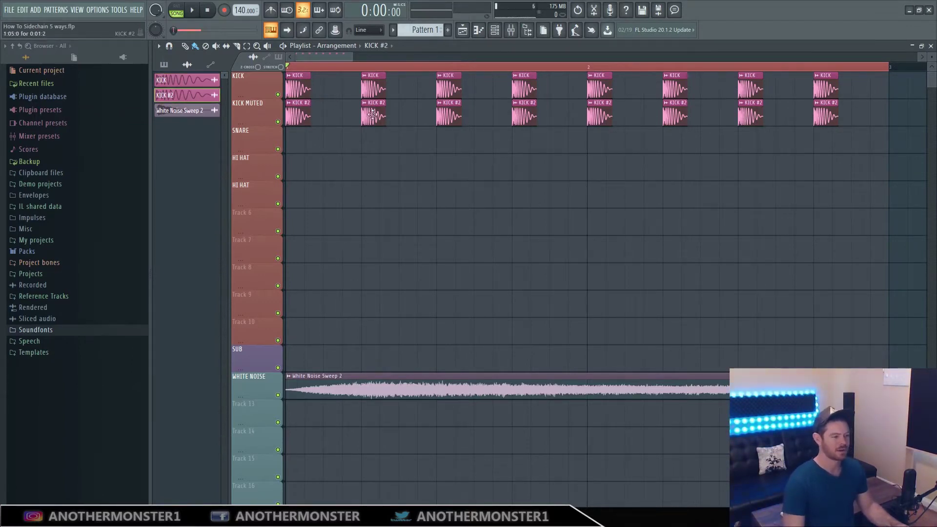
Try placing extra KICK #2 clips between the beats on the KICK MUTED track, and delete them again.
{"action": "left_click", "coordinate": [330, 119]}
{"action": "left_click", "coordinate": [405, 117]}
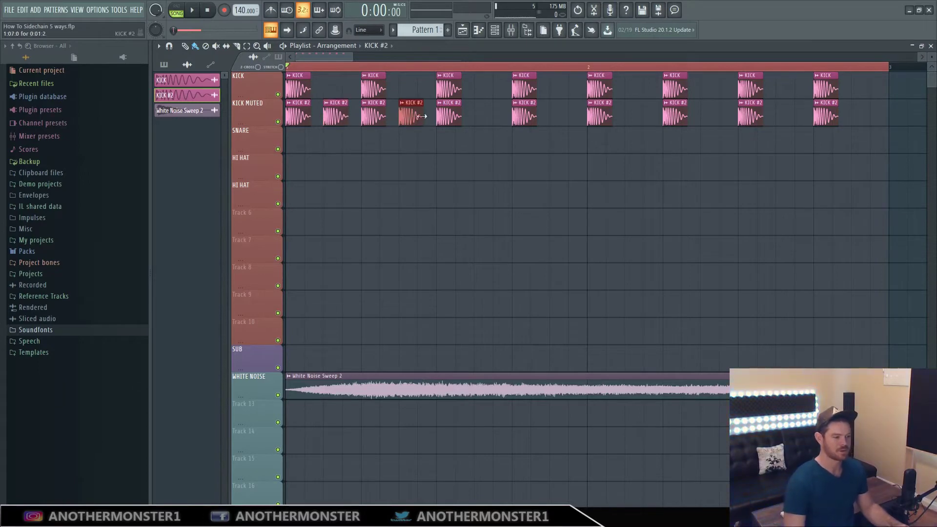
{"action": "left_click", "coordinate": [485, 121]}
{"action": "right_click", "coordinate": [485, 121]}
{"action": "right_click", "coordinate": [410, 117]}
{"action": "right_click", "coordinate": [335, 117]}
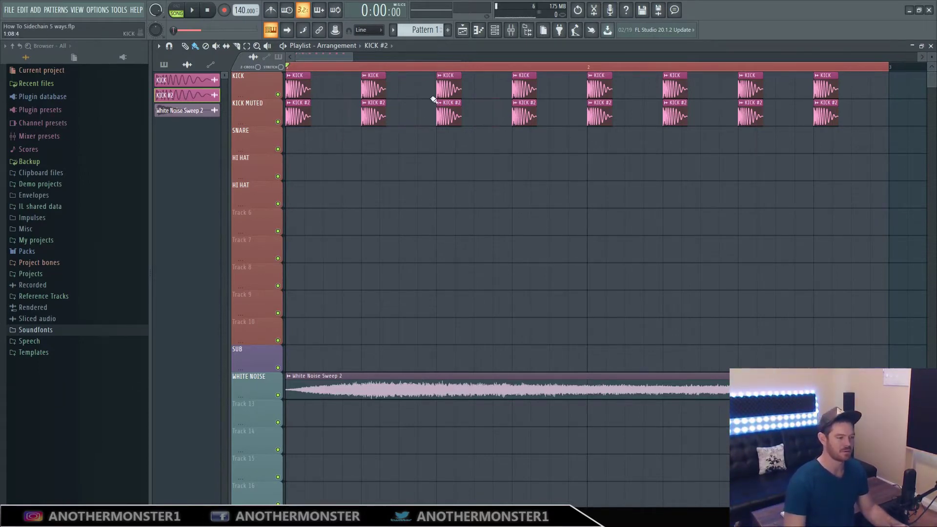
Add Fruity Peak Controller to the first effect slot of the KICK #2 mixer track and close its window.
{"action": "left_click", "coordinate": [461, 32]}
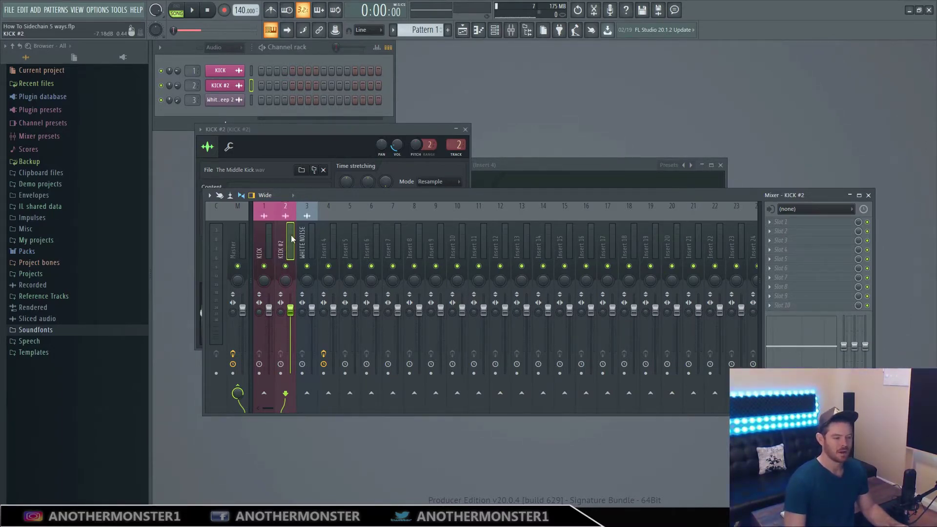
{"action": "left_click", "coordinate": [795, 221]}
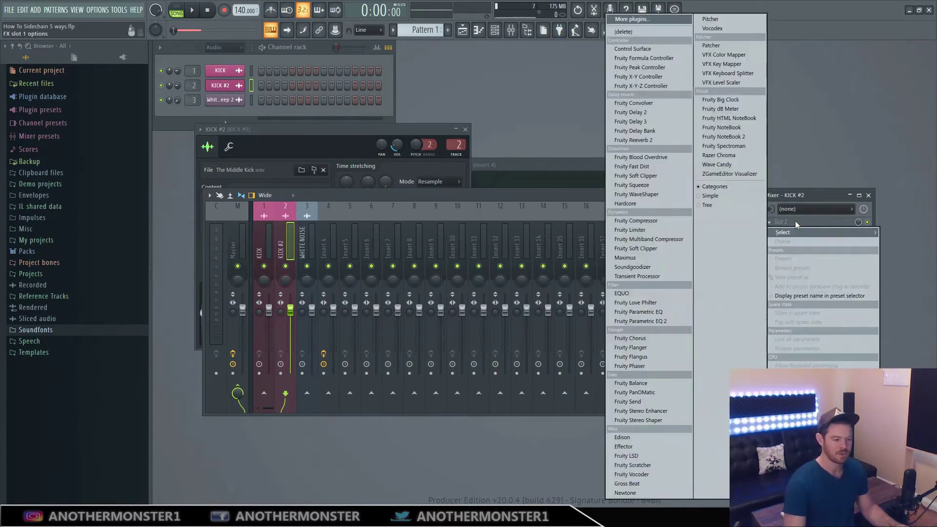
{"action": "left_click", "coordinate": [635, 68]}
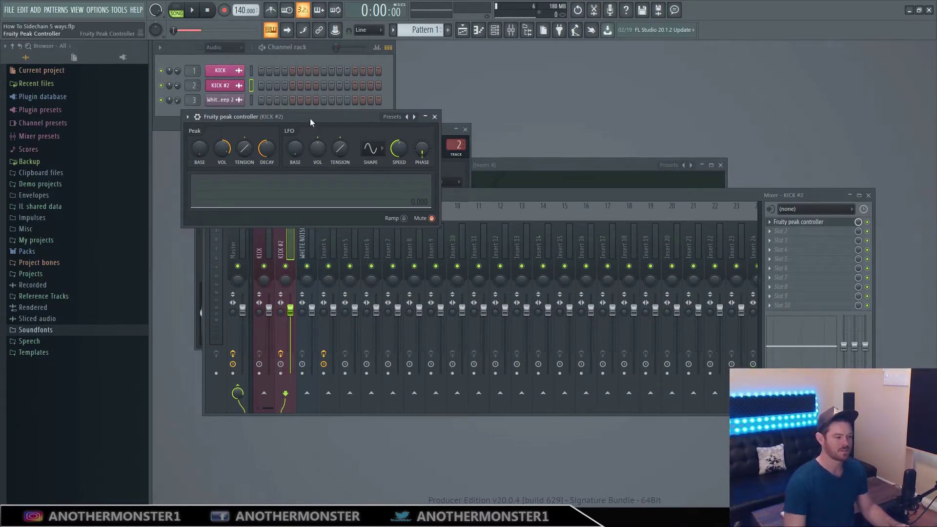
{"action": "left_click_drag", "start_coordinate": [310, 118], "coordinate": [564, 83]}
{"action": "left_click", "coordinate": [689, 81]}
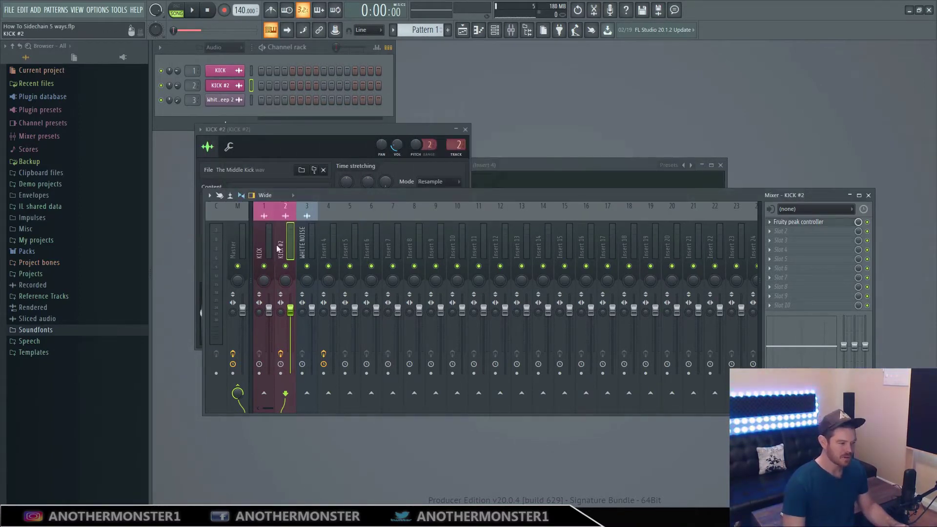
Link the WHITE NOISE track's volume fader to the internal controller Peak ctrl - Peak with the Inverted mapping formula.
{"action": "left_click", "coordinate": [308, 243]}
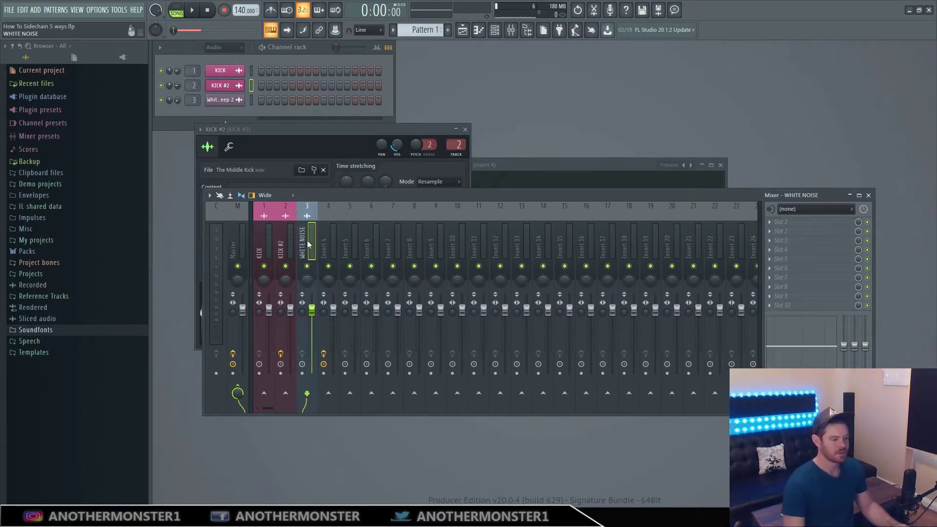
{"action": "right_click", "coordinate": [312, 313]}
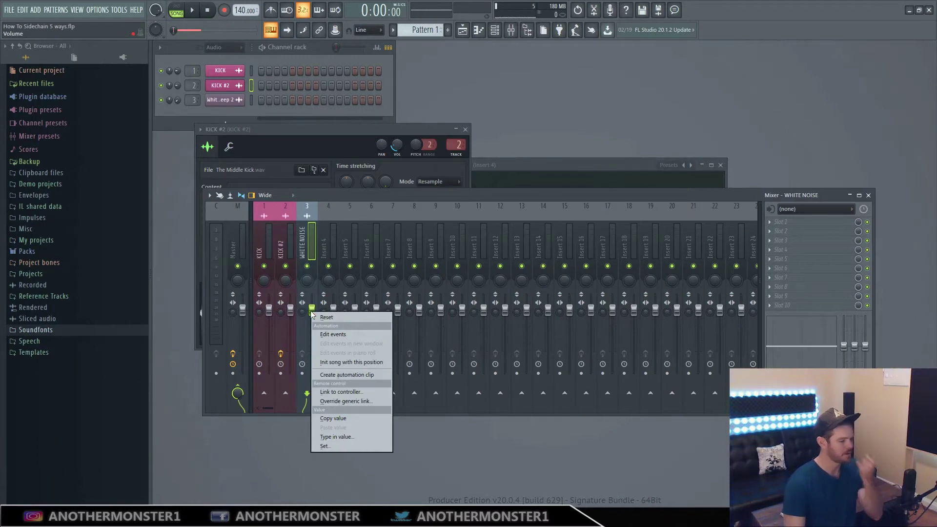
{"action": "left_click", "coordinate": [341, 392]}
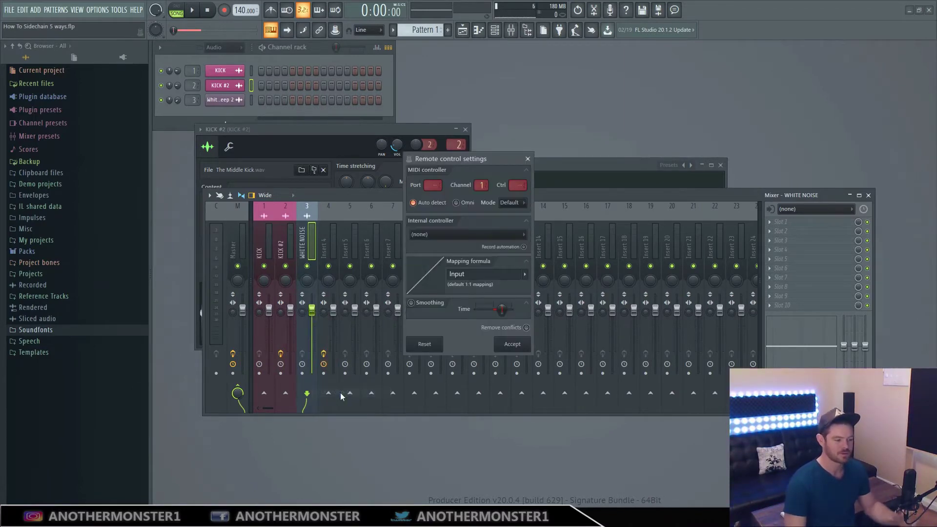
{"action": "left_click", "coordinate": [472, 234]}
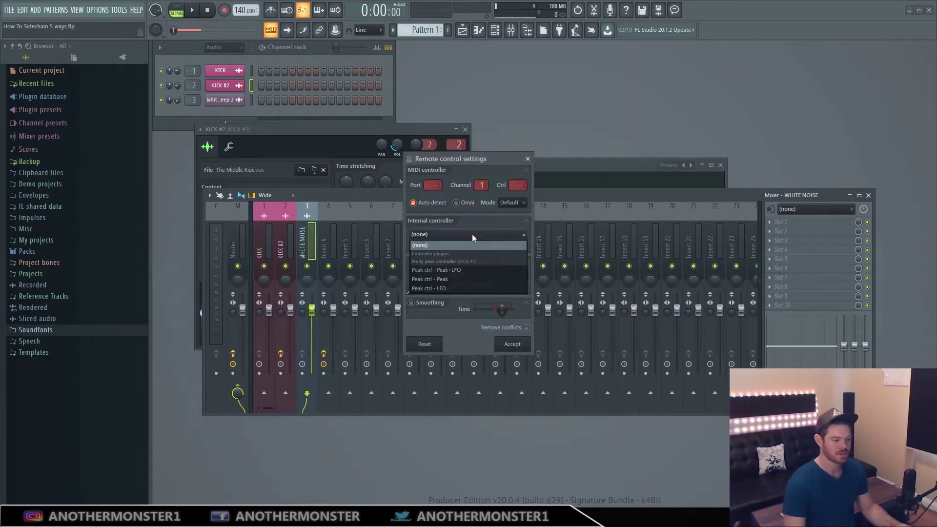
{"action": "left_click", "coordinate": [423, 279]}
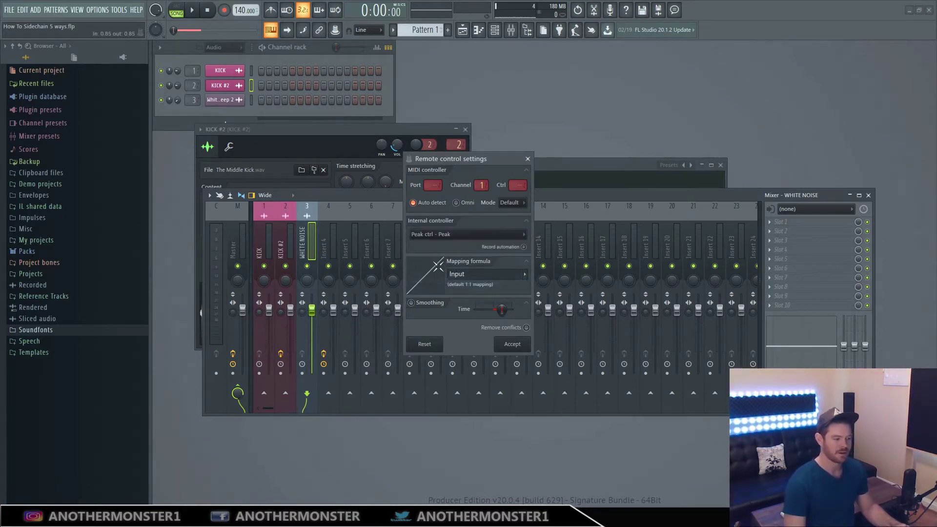
{"action": "left_click", "coordinate": [526, 275]}
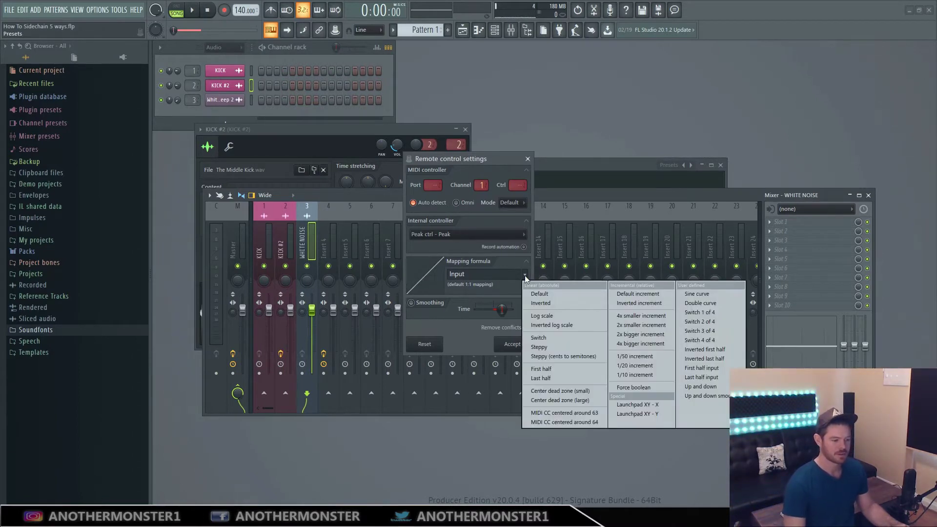
{"action": "left_click", "coordinate": [535, 301]}
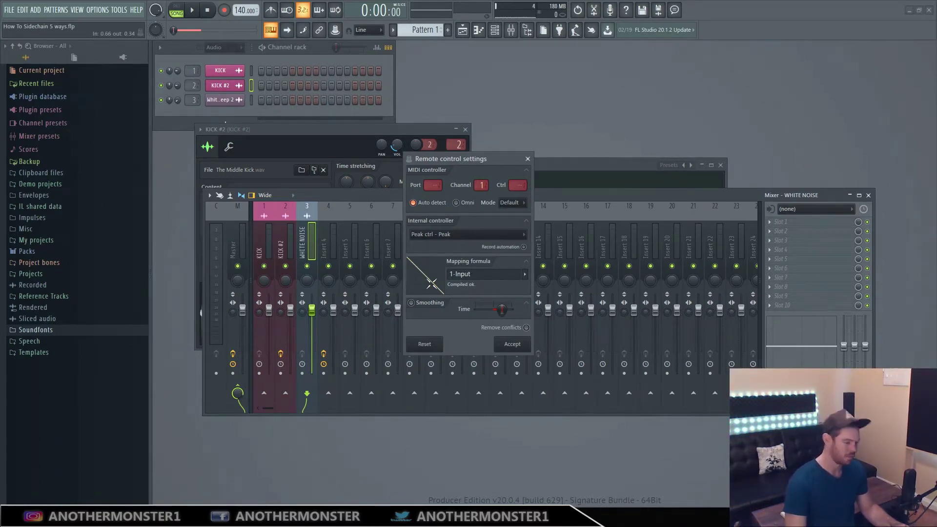
{"action": "left_click", "coordinate": [513, 344]}
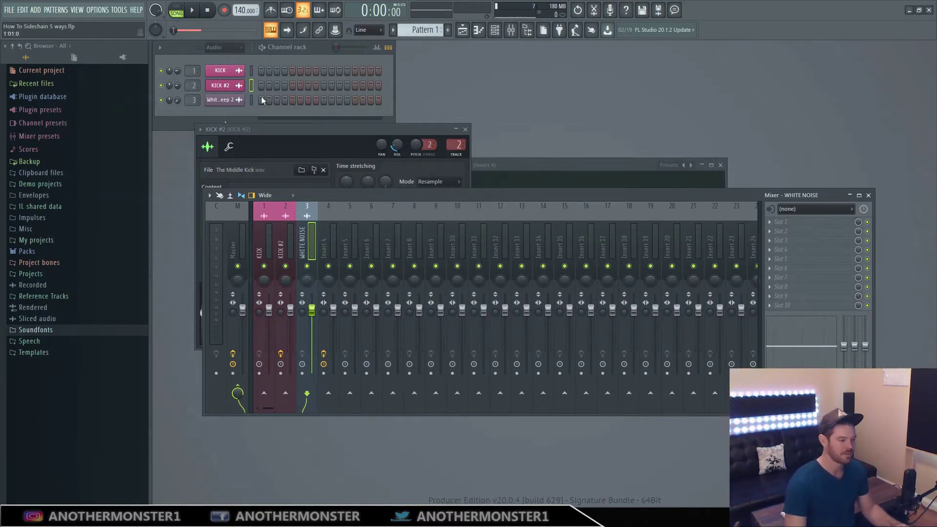
Audition the peak-controlled white noise, bring up the playlist during playback, and stop the song.
{"action": "key", "text": "space"}
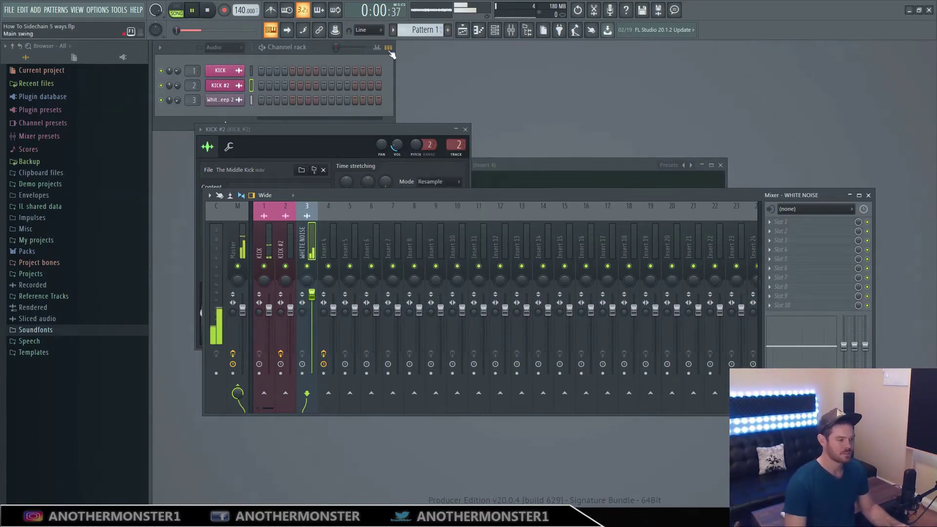
{"action": "left_click", "coordinate": [461, 34]}
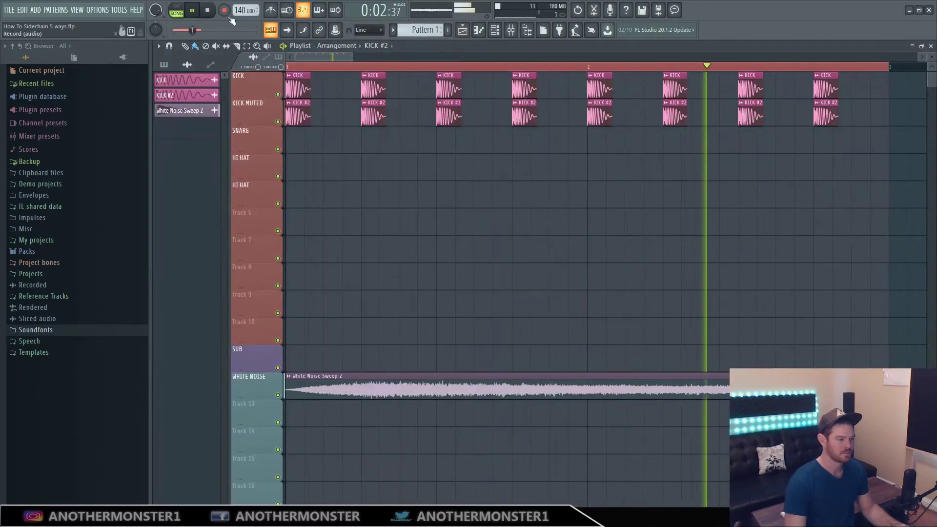
{"action": "left_click", "coordinate": [208, 11]}
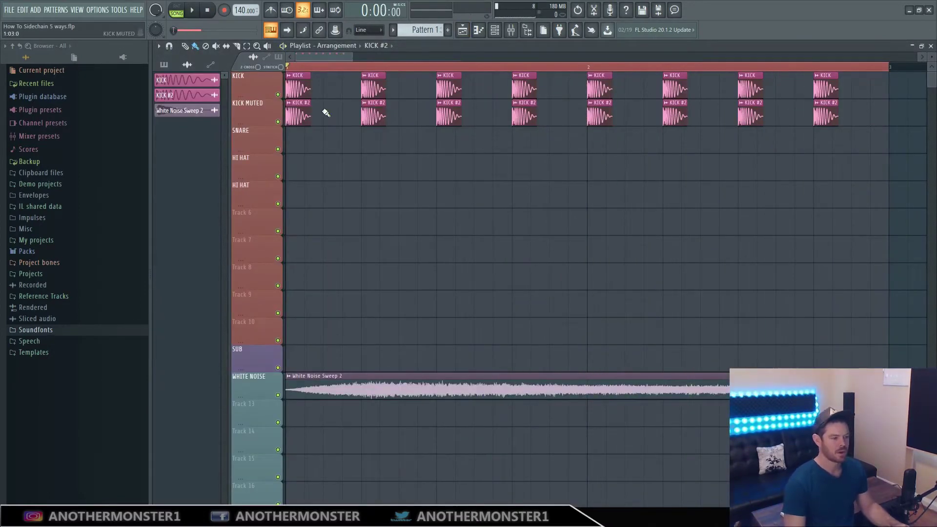
Open the channel settings of the first KICK #2 clip and audition the loop again.
{"action": "left_click", "coordinate": [290, 103]}
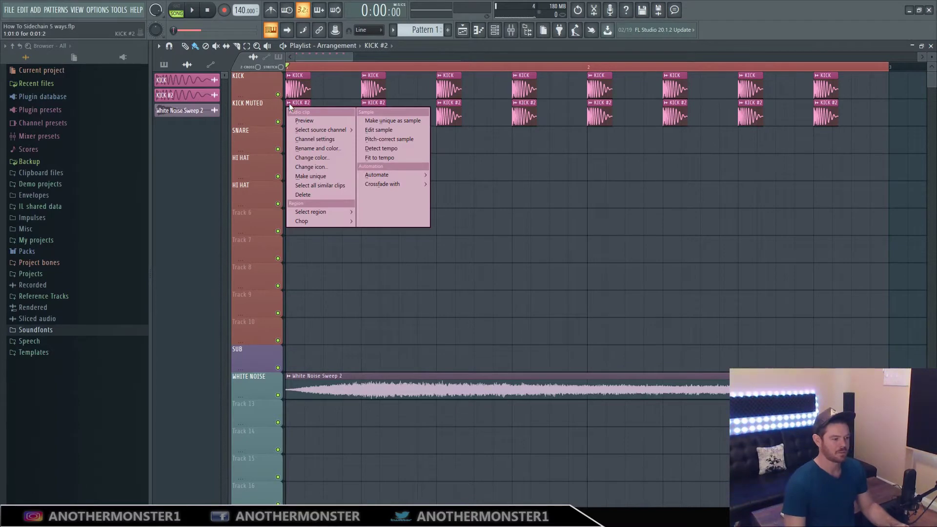
{"action": "left_click", "coordinate": [297, 138]}
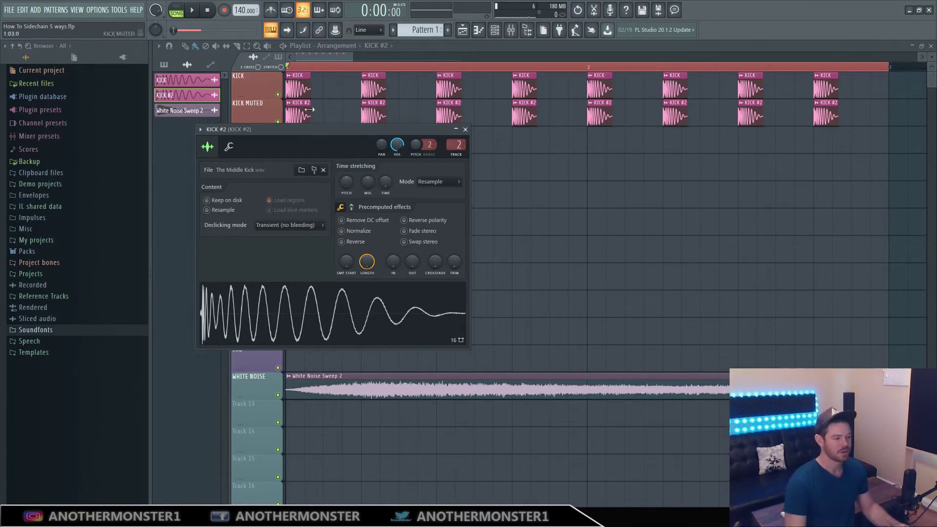
{"action": "left_click", "coordinate": [196, 12]}
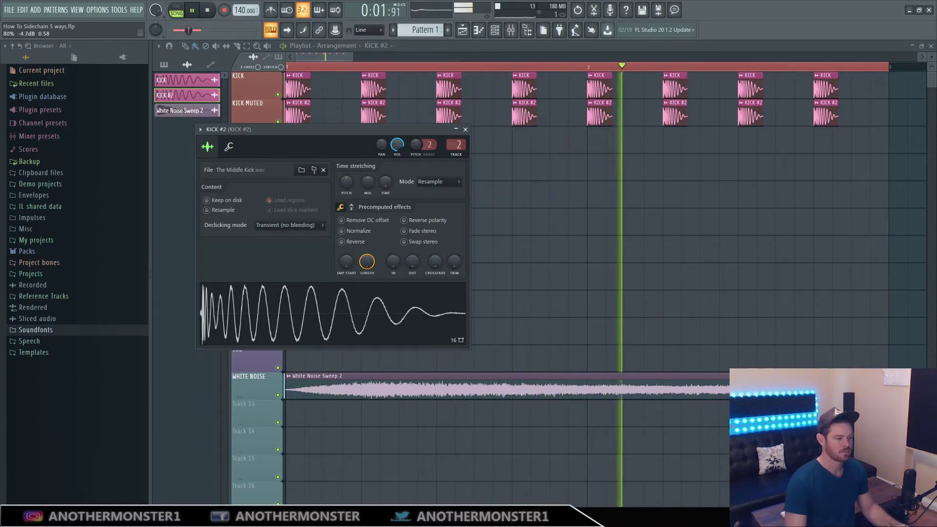
{"action": "key", "text": "space"}
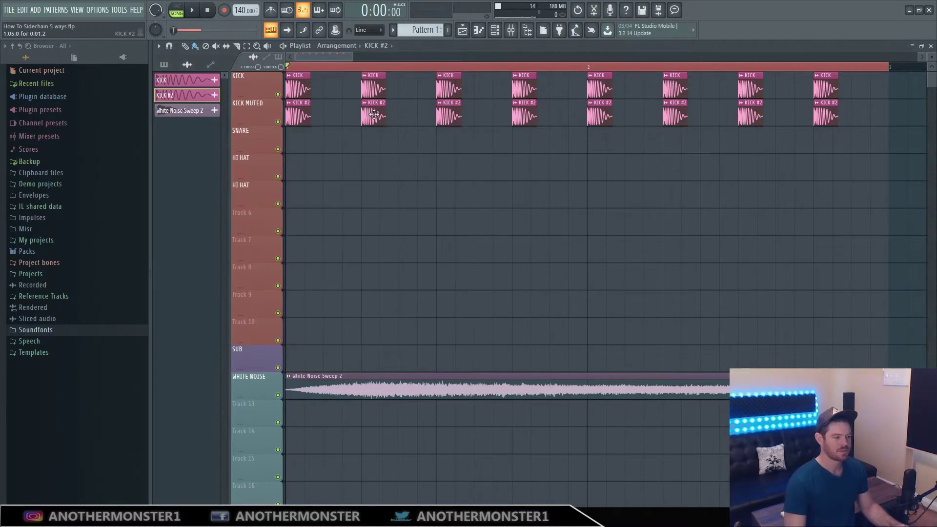
Delete every second KICK #2 clip on the KICK MUTED track, and play the loop with the mixer open.
{"action": "right_click", "coordinate": [370, 112]}
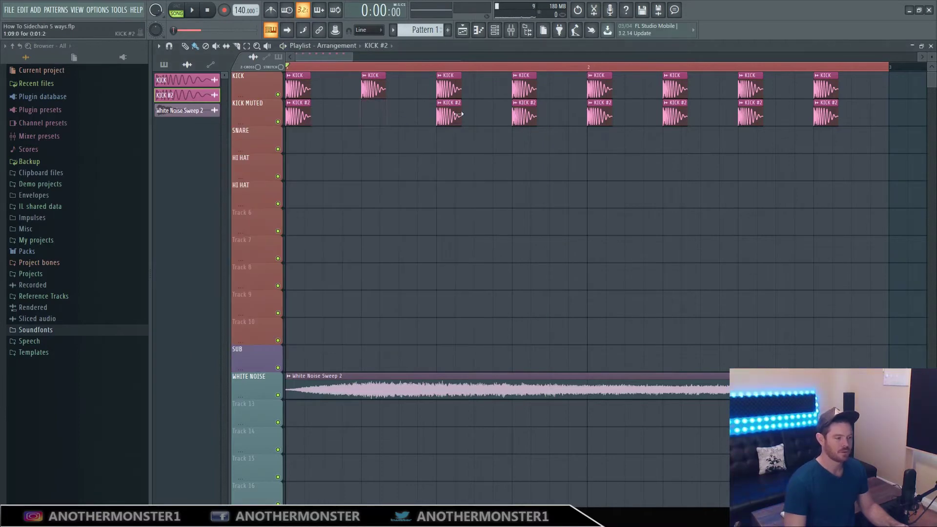
{"action": "right_click", "coordinate": [520, 111]}
{"action": "right_click", "coordinate": [675, 115]}
{"action": "right_click", "coordinate": [828, 117]}
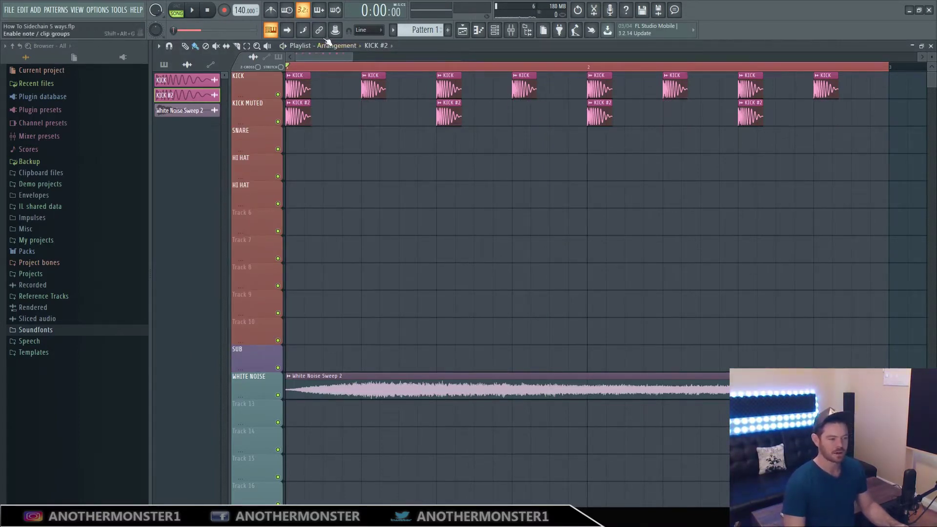
{"action": "left_click", "coordinate": [193, 11]}
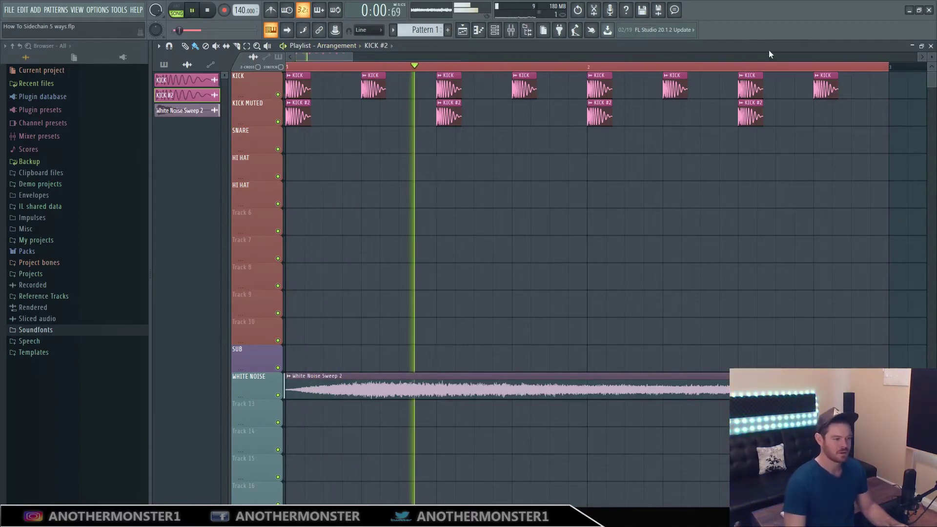
{"action": "left_click", "coordinate": [511, 30]}
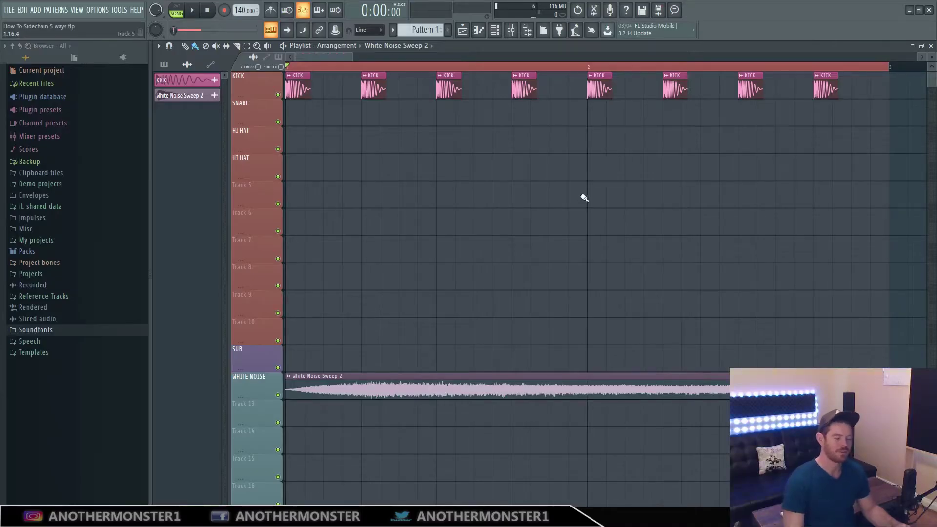
Add Gross Beat to the first effect slot of the WHITE NOISE mixer track.
{"action": "left_click", "coordinate": [511, 30]}
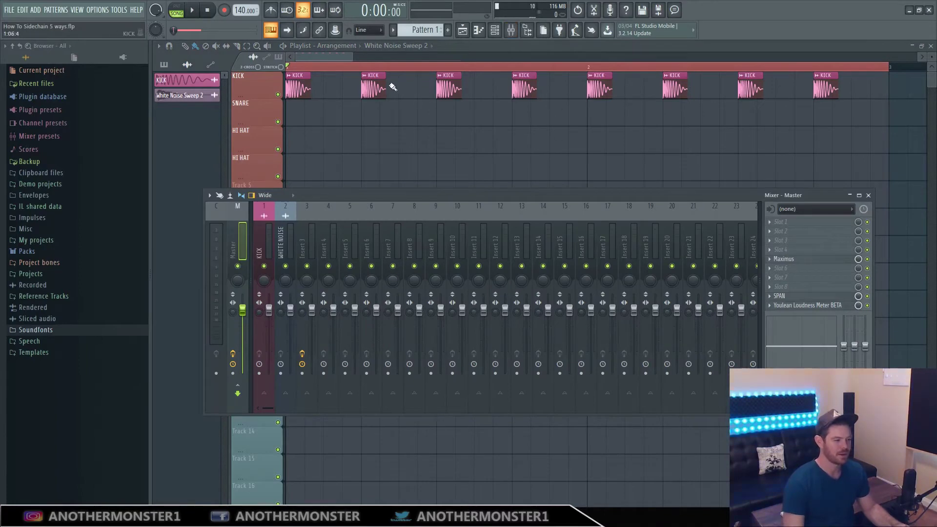
{"action": "left_click", "coordinate": [291, 241]}
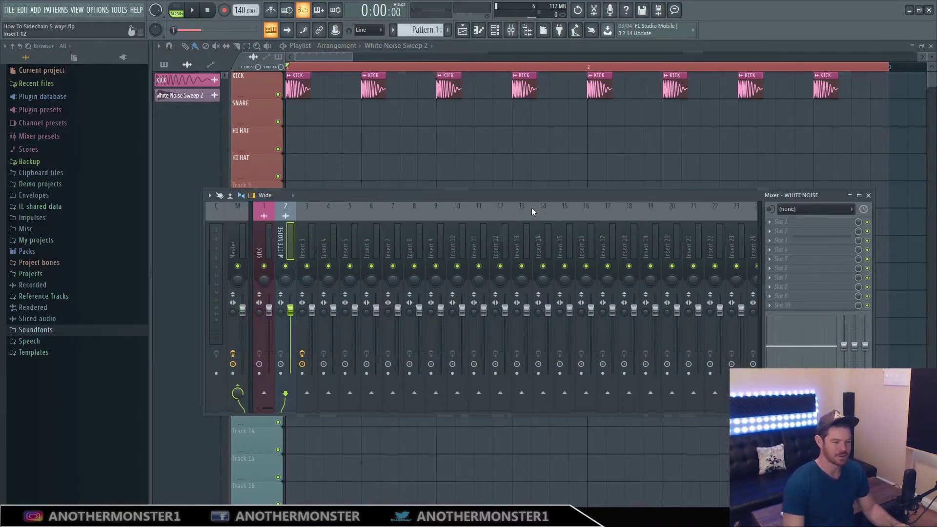
{"action": "left_click", "coordinate": [788, 220]}
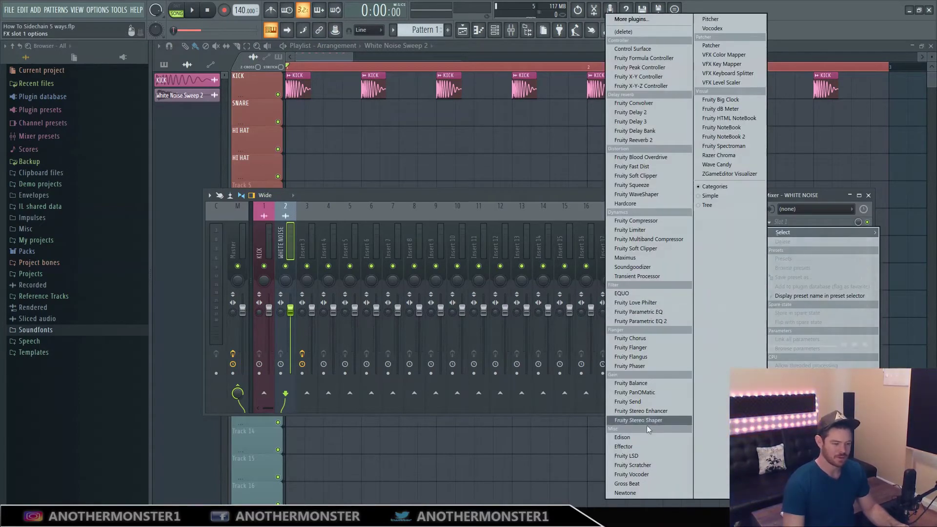
{"action": "left_click", "coordinate": [629, 484]}
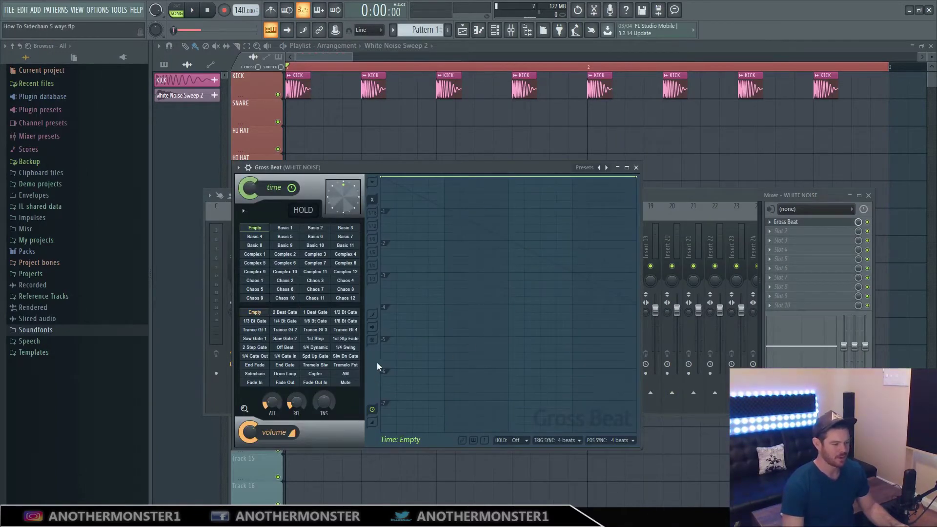
Select Gross Beat's Sidechain volume preset and audition the loop.
{"action": "left_click", "coordinate": [255, 374]}
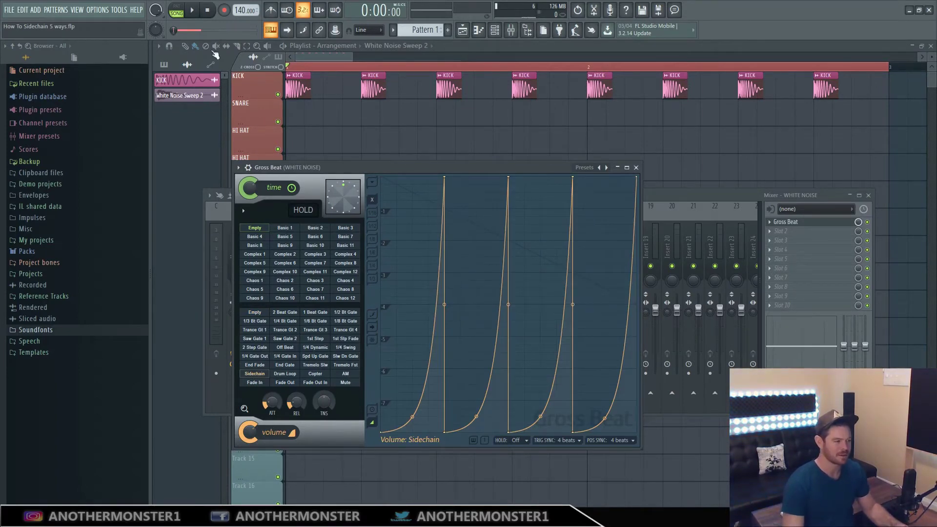
{"action": "left_click", "coordinate": [193, 11]}
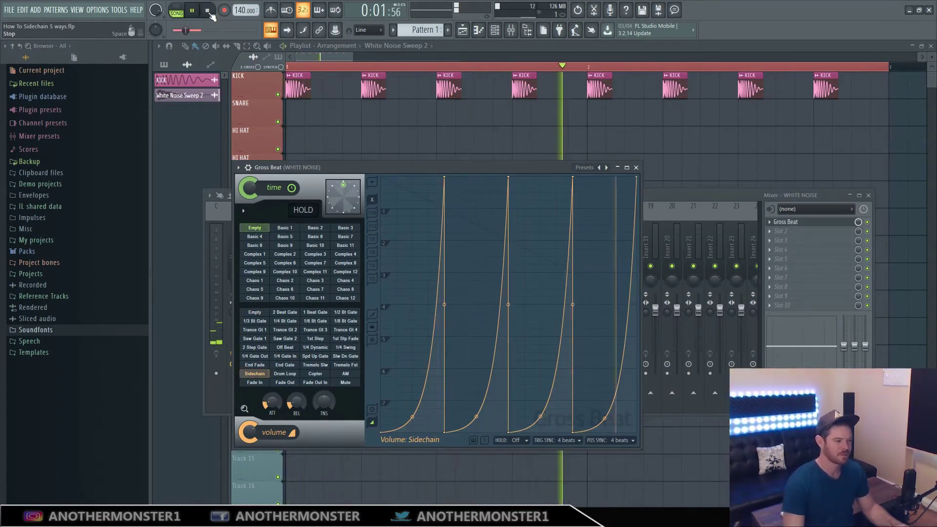
{"action": "key", "text": "space"}
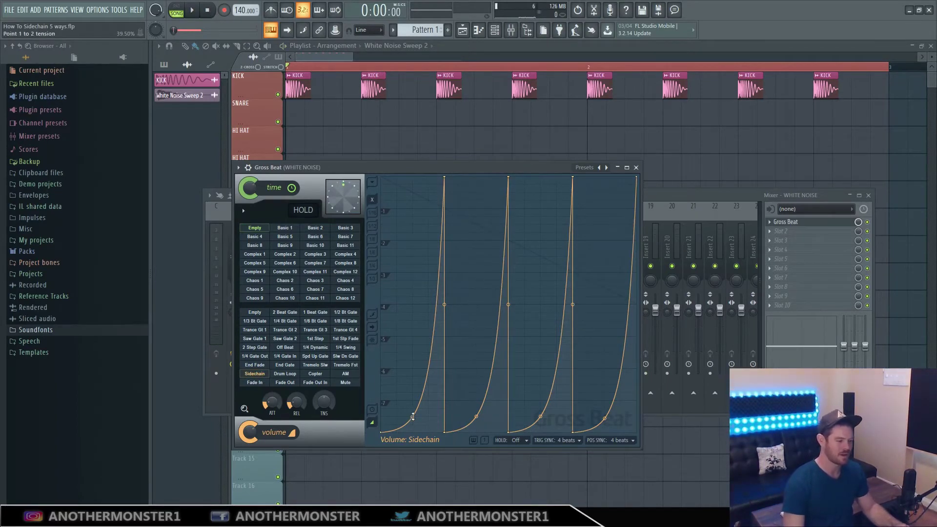
Straighten the four curved ramps of the Sidechain volume envelope by resetting their tension.
{"action": "mouse_move", "coordinate": [413, 311]}
{"action": "left_mouse_down"}
{"action": "mouse_move", "coordinate": [413, 278]}
{"action": "mouse_move", "coordinate": [413, 293]}
{"action": "left_mouse_up"}
{"action": "right_click", "coordinate": [476, 417]}
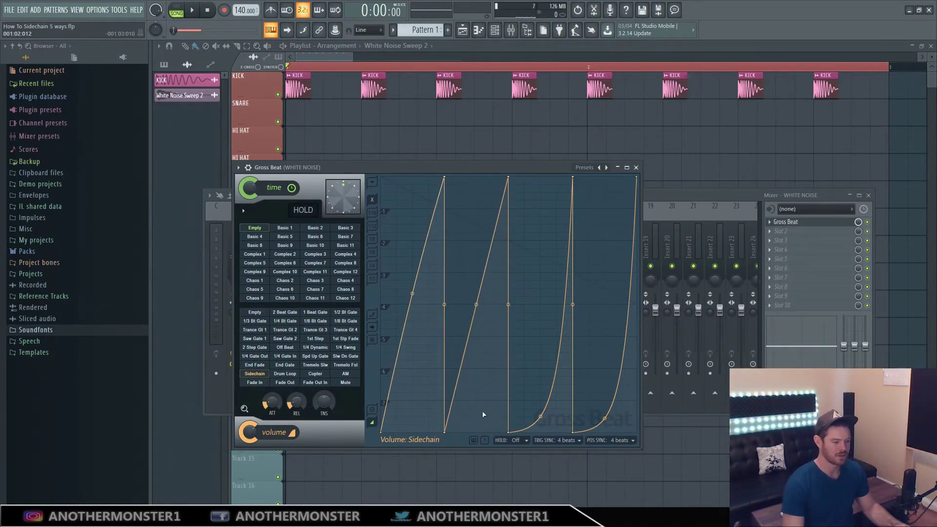
{"action": "right_click", "coordinate": [540, 416]}
{"action": "right_click", "coordinate": [605, 418]}
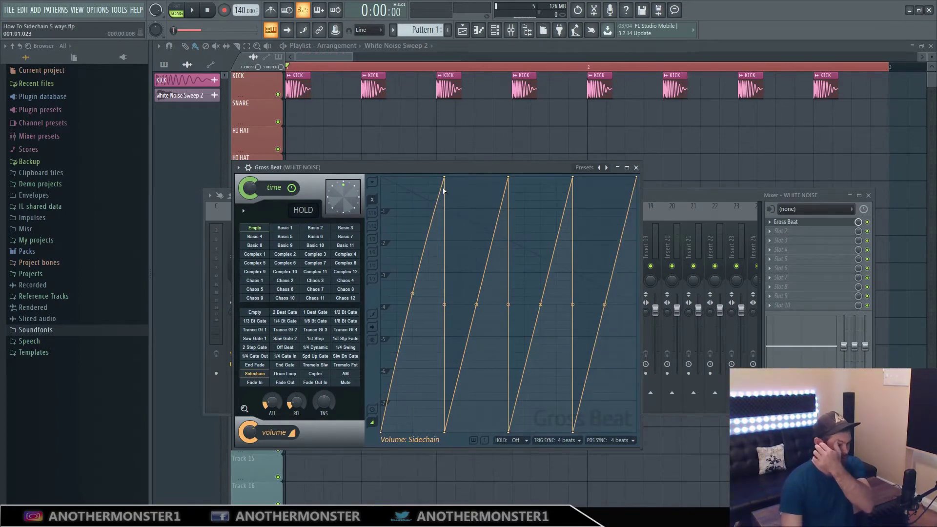
Delete the peak point at the end of the volume envelope's first ramp.
{"action": "left_click_drag", "start_coordinate": [445, 176], "coordinate": [443, 208]}
{"action": "right_click", "coordinate": [443, 209]}
{"action": "left_click", "coordinate": [461, 223]}
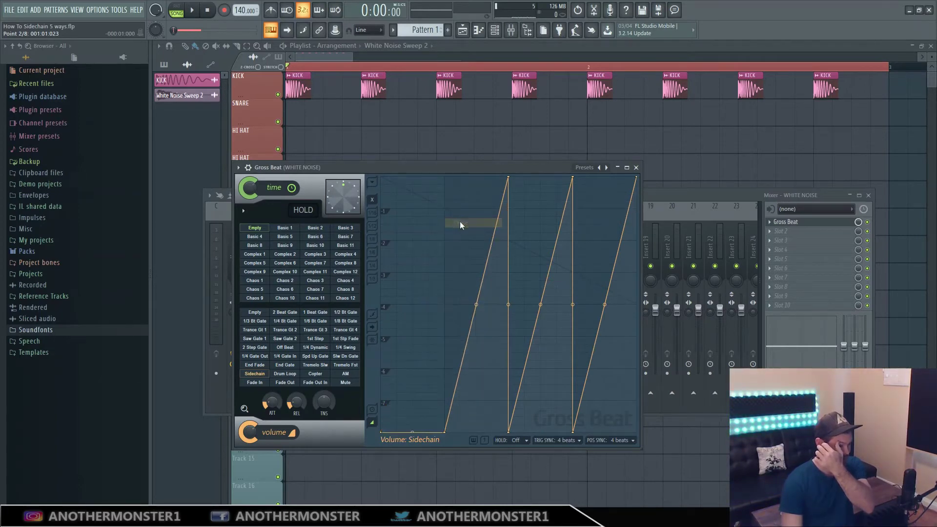
Add eight points at varied heights across the first beat and early second beat of the volume envelope.
{"action": "left_click", "coordinate": [446, 230]}
{"action": "right_click", "coordinate": [420, 247]}
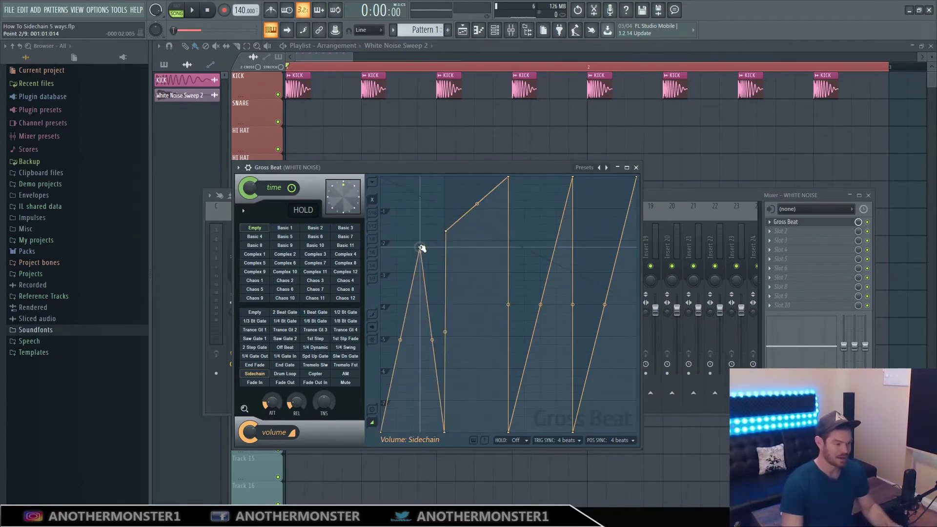
{"action": "right_click", "coordinate": [432, 202]}
{"action": "right_click", "coordinate": [390, 203]}
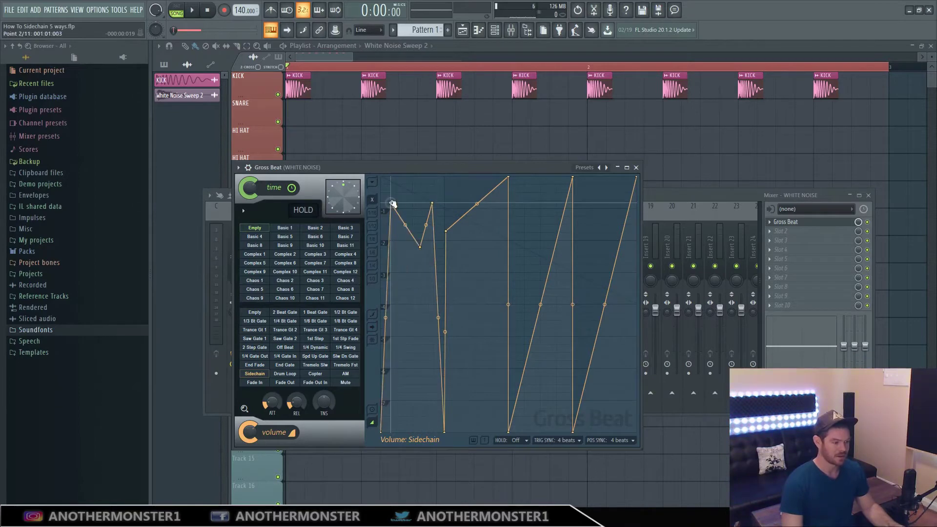
{"action": "right_click", "coordinate": [409, 259]}
{"action": "right_click", "coordinate": [423, 308]}
{"action": "right_click", "coordinate": [404, 338]}
{"action": "right_click", "coordinate": [464, 328]}
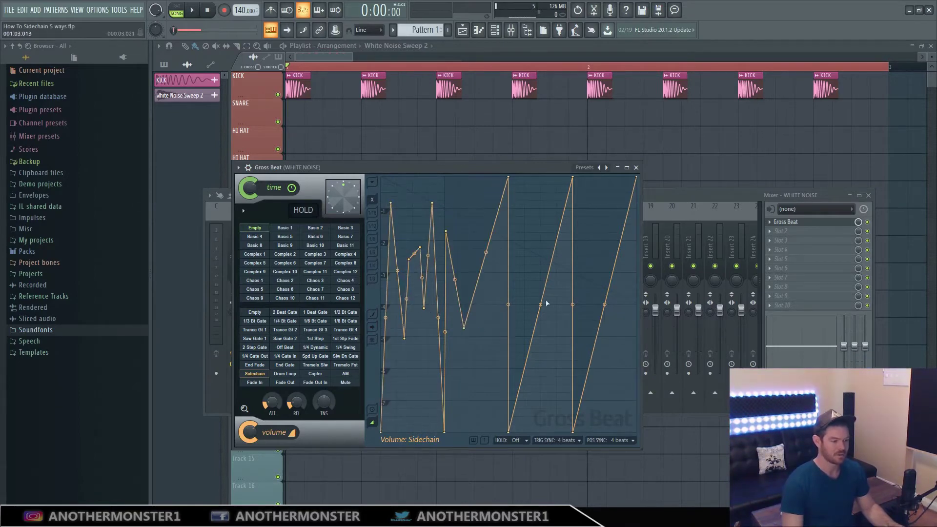
Add six more points across beats two to four of the volume envelope, and turn down Gross Beat's volume mix knob.
{"action": "right_click", "coordinate": [516, 253]}
{"action": "right_click", "coordinate": [546, 299]}
{"action": "right_click", "coordinate": [576, 225]}
{"action": "right_click", "coordinate": [602, 260]}
{"action": "right_click", "coordinate": [563, 342]}
{"action": "right_click", "coordinate": [488, 347]}
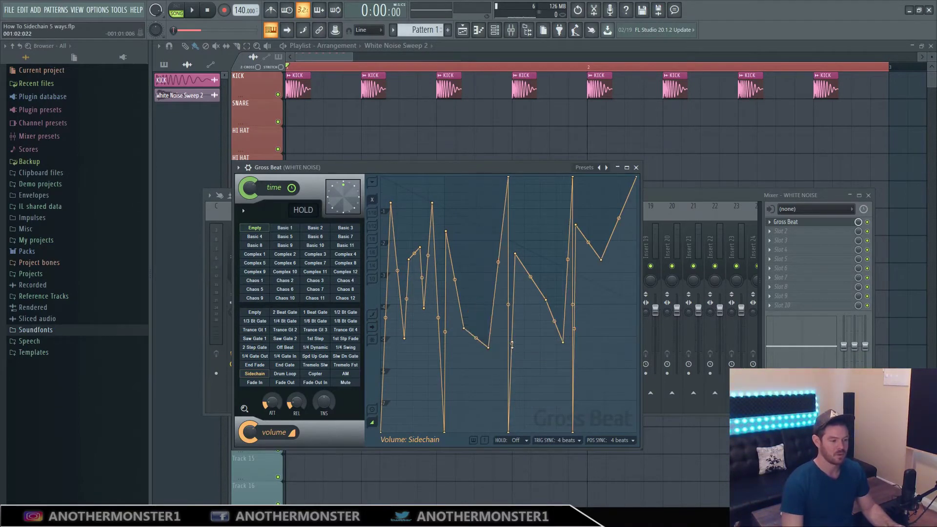
{"action": "left_click_drag", "start_coordinate": [250, 433], "coordinate": [250, 459]}
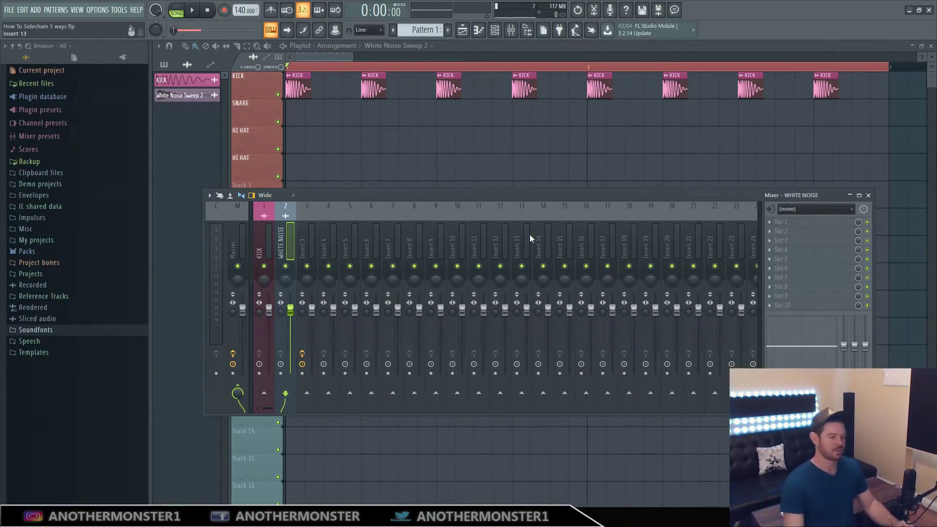
Load Fruity Love Philter into the first effect slot of the WHITE NOISE mixer track and play the song briefly.
{"action": "left_click", "coordinate": [792, 225]}
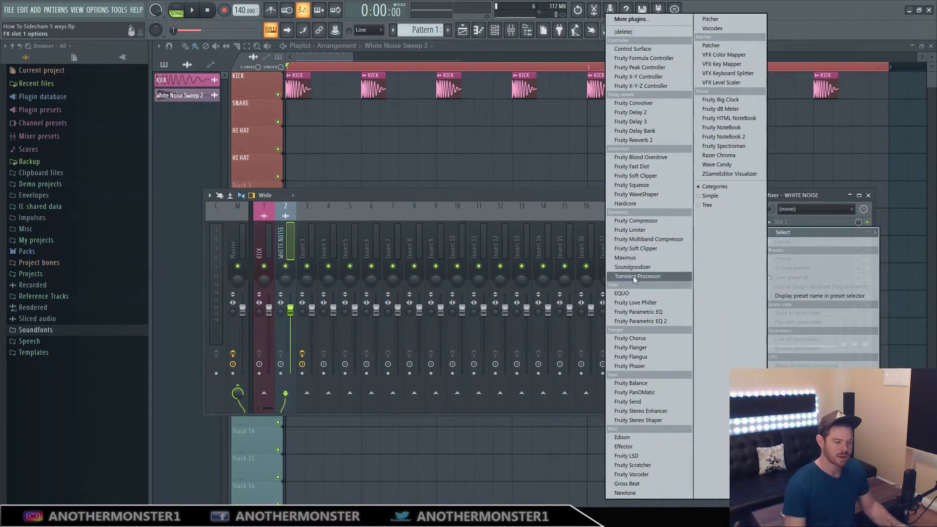
{"action": "left_click", "coordinate": [634, 303]}
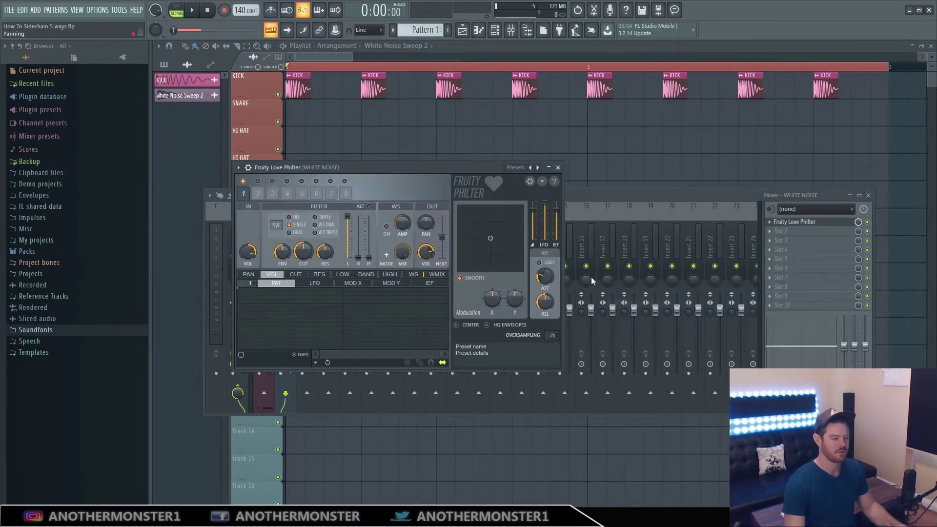
{"action": "left_click_drag", "start_coordinate": [359, 164], "coordinate": [518, 168]}
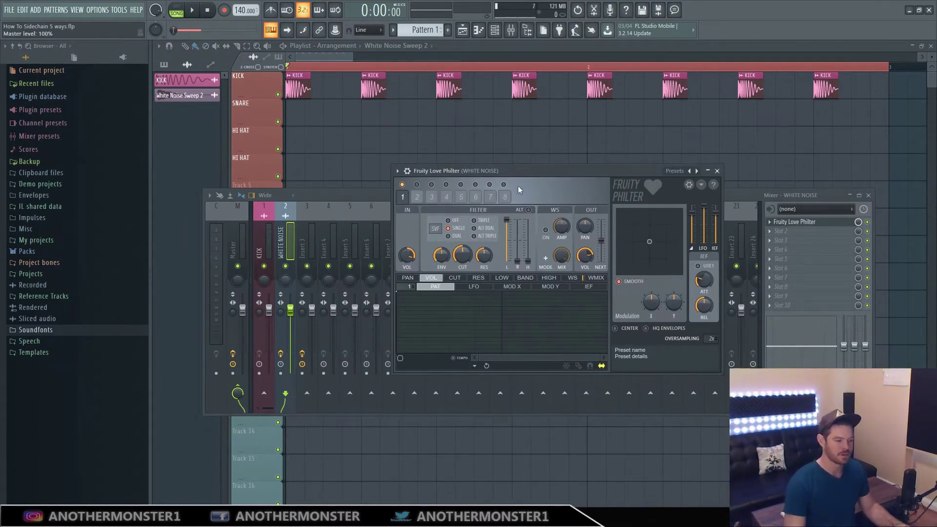
{"action": "left_click_drag", "start_coordinate": [535, 172], "coordinate": [545, 173]}
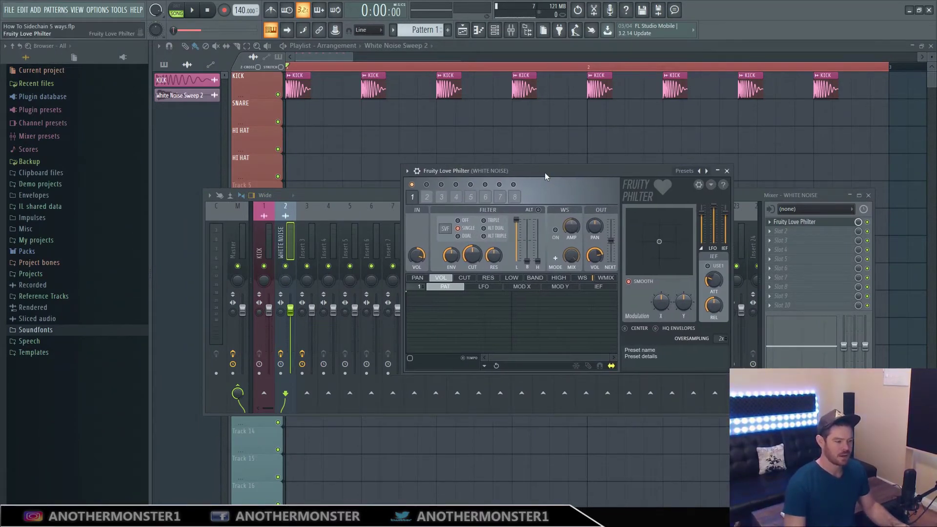
{"action": "left_click", "coordinate": [192, 10]}
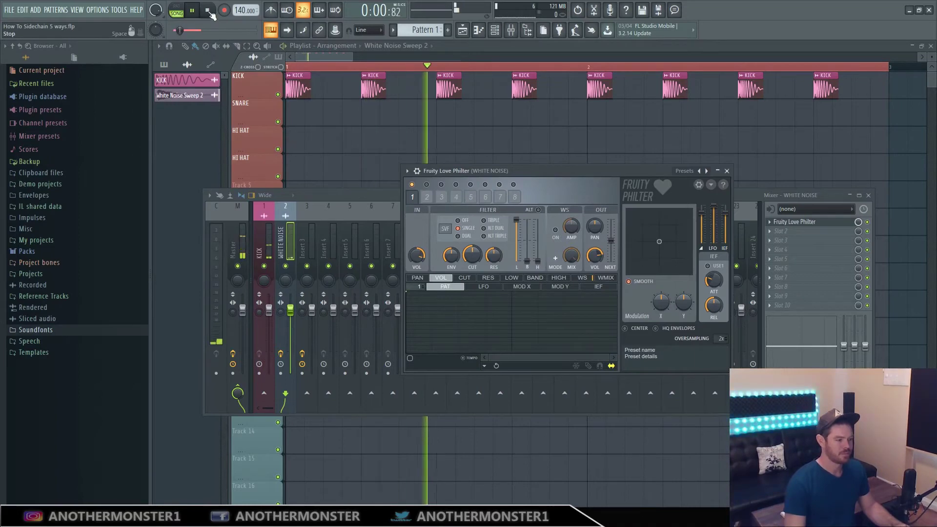
{"action": "left_click", "coordinate": [208, 11]}
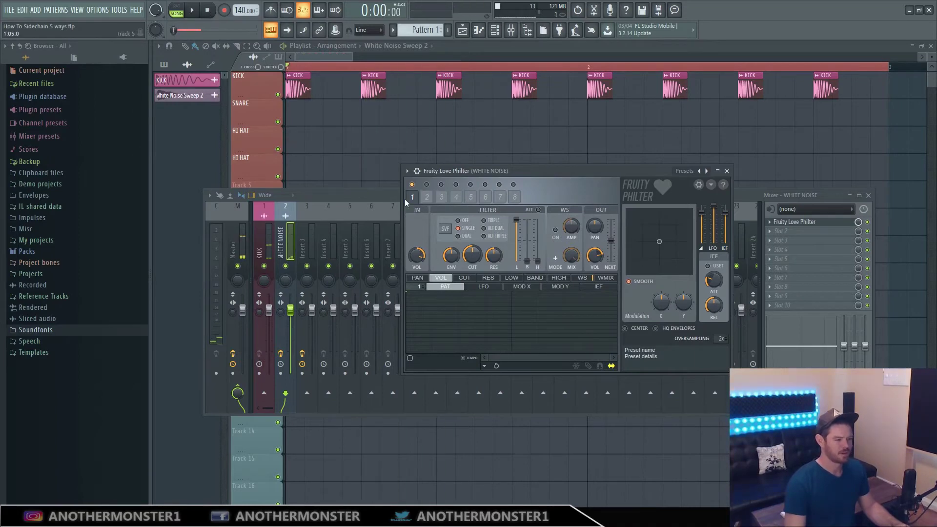
Switch the filter mode of Fruity Love Philter to Off and play the song to check the noise.
{"action": "left_click", "coordinate": [458, 221]}
{"action": "left_click", "coordinate": [192, 10]}
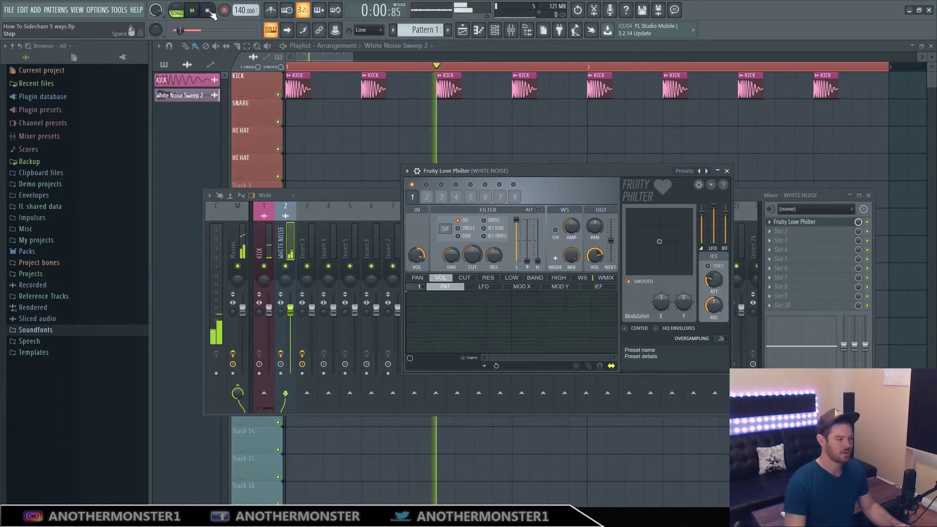
{"action": "left_click", "coordinate": [209, 11]}
{"action": "left_click_drag", "start_coordinate": [534, 170], "coordinate": [552, 202]}
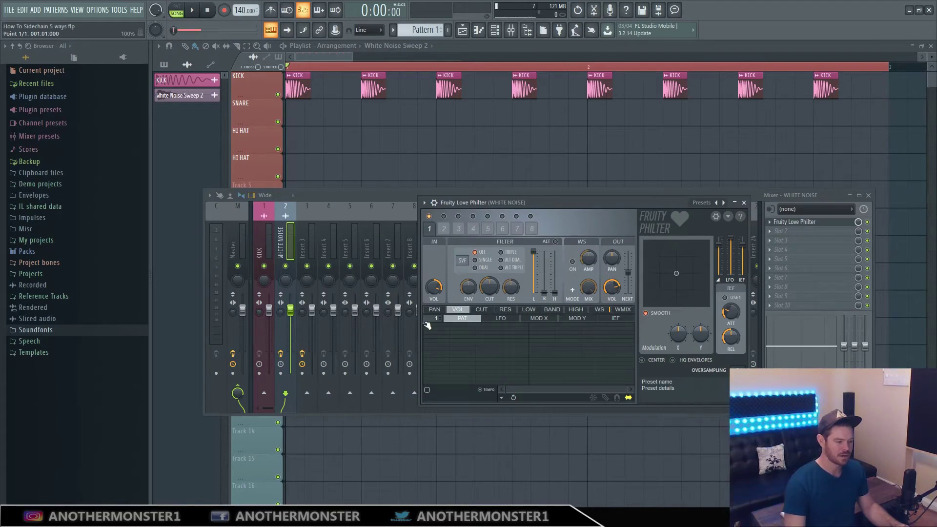
Shape the plugin's volume envelope into a ramp from zero up to full at its midpoint, followed by a vertical drop to zero.
{"action": "left_click_drag", "start_coordinate": [425, 324], "coordinate": [413, 391]}
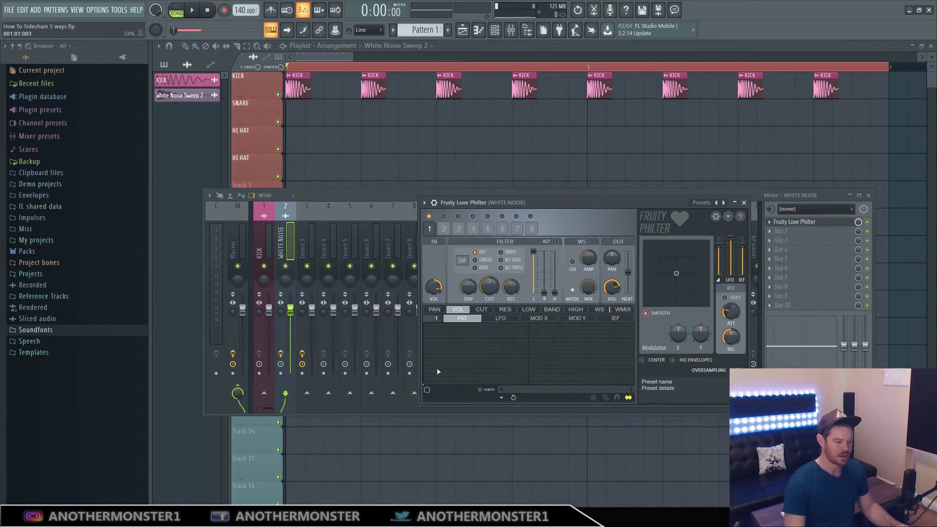
{"action": "mouse_move", "coordinate": [528, 385]}
{"action": "left_mouse_down"}
{"action": "mouse_move", "coordinate": [530, 323]}
{"action": "mouse_move", "coordinate": [528, 392]}
{"action": "left_mouse_up"}
{"action": "right_click", "coordinate": [530, 323]}
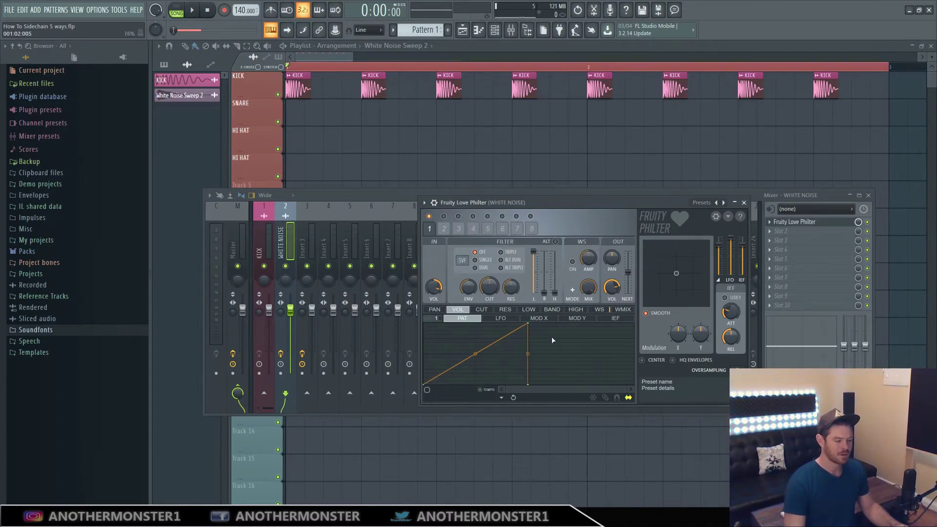
Set the envelope's first point as loop start and its last point as sustain/loop end, and play the song.
{"action": "right_click", "coordinate": [425, 385]}
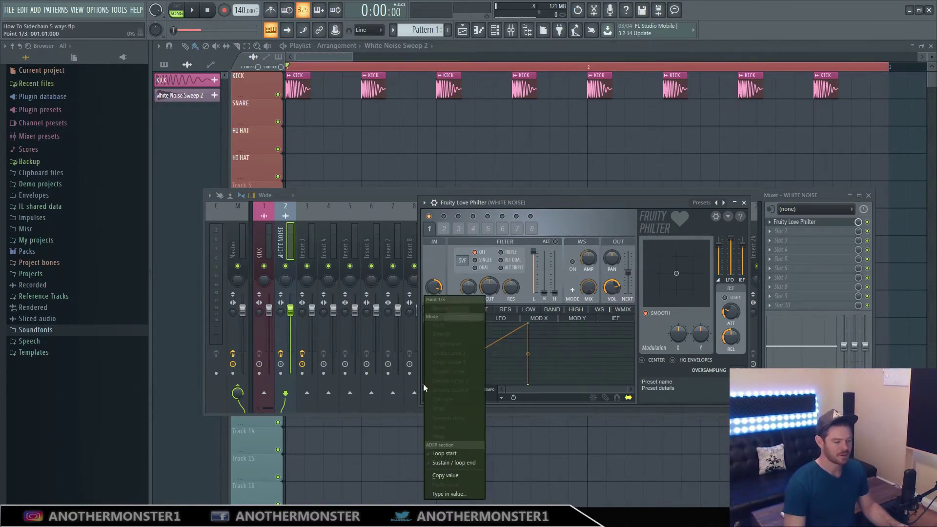
{"action": "left_click", "coordinate": [441, 455]}
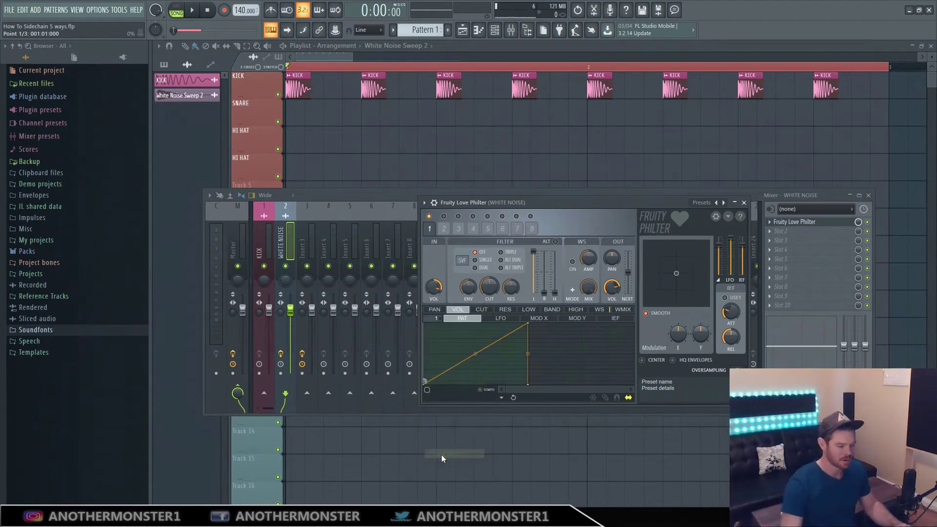
{"action": "right_click", "coordinate": [529, 383]}
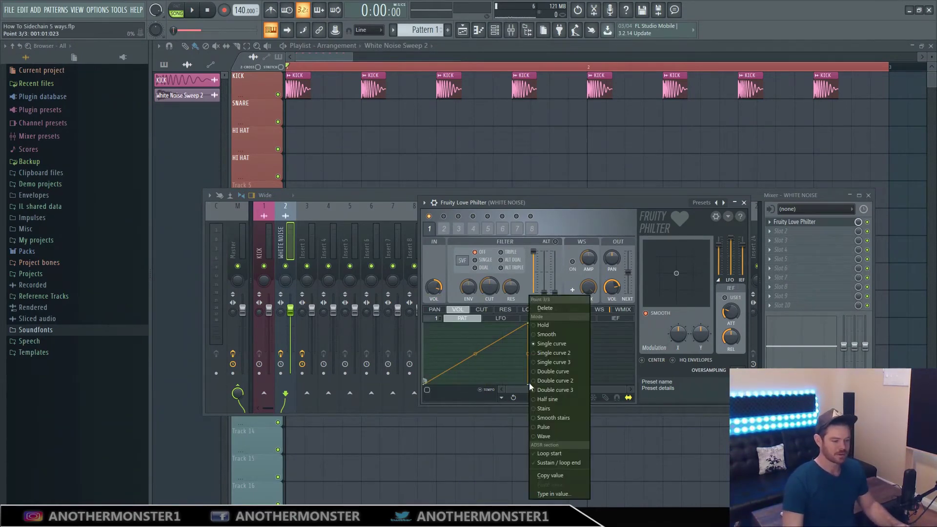
{"action": "left_click", "coordinate": [555, 461]}
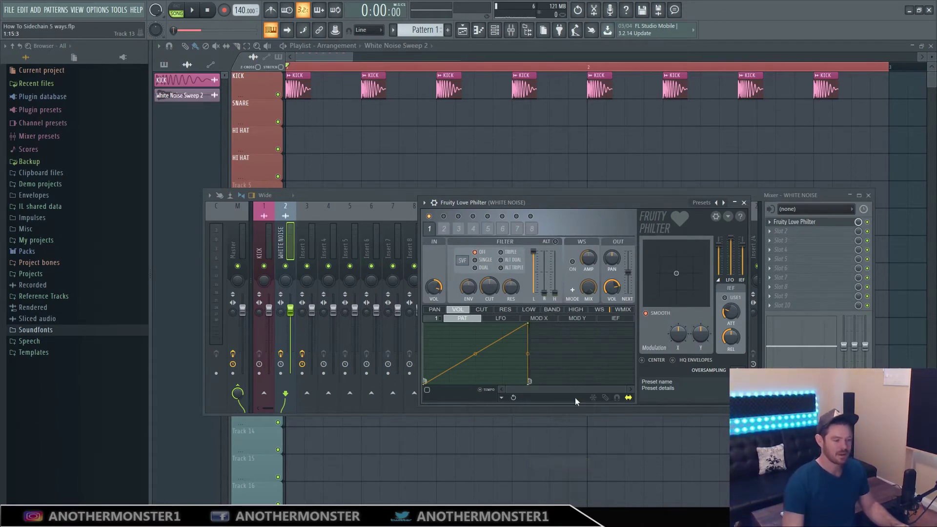
{"action": "left_click", "coordinate": [193, 11]}
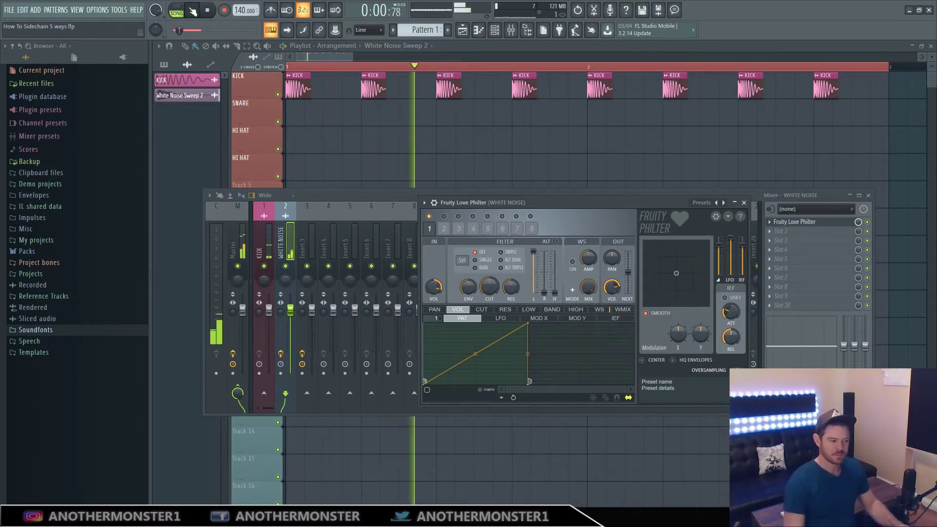
{"action": "left_click", "coordinate": [209, 11]}
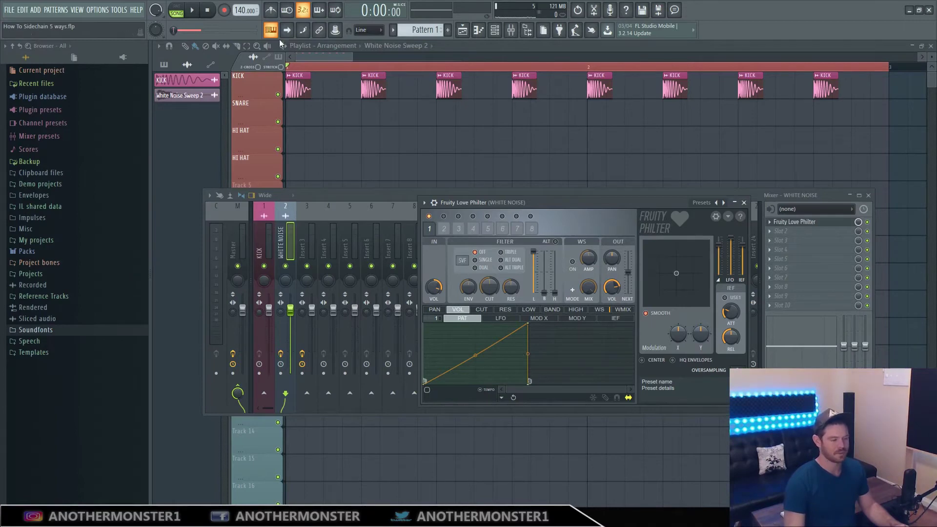
Enable the volume envelope in Fruity Love Philter and play the song to hear it.
{"action": "left_click", "coordinate": [428, 391]}
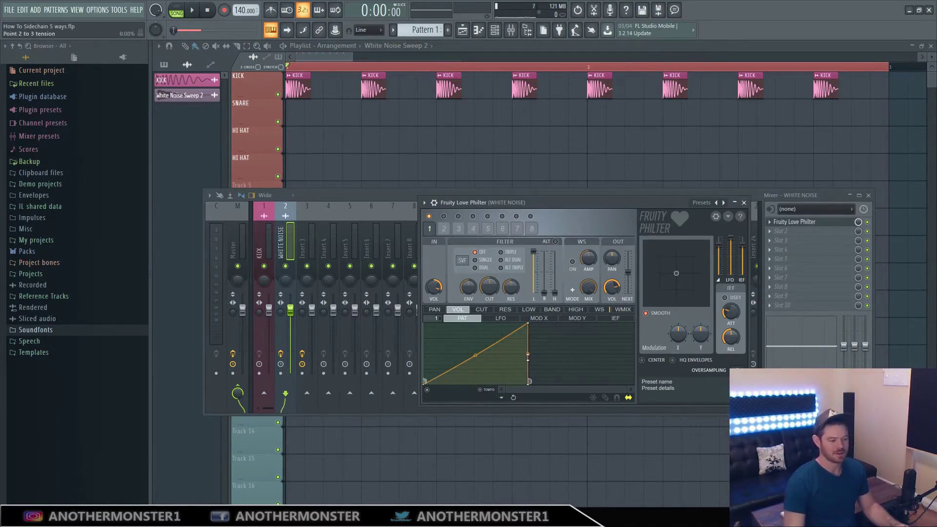
{"action": "left_click", "coordinate": [194, 12]}
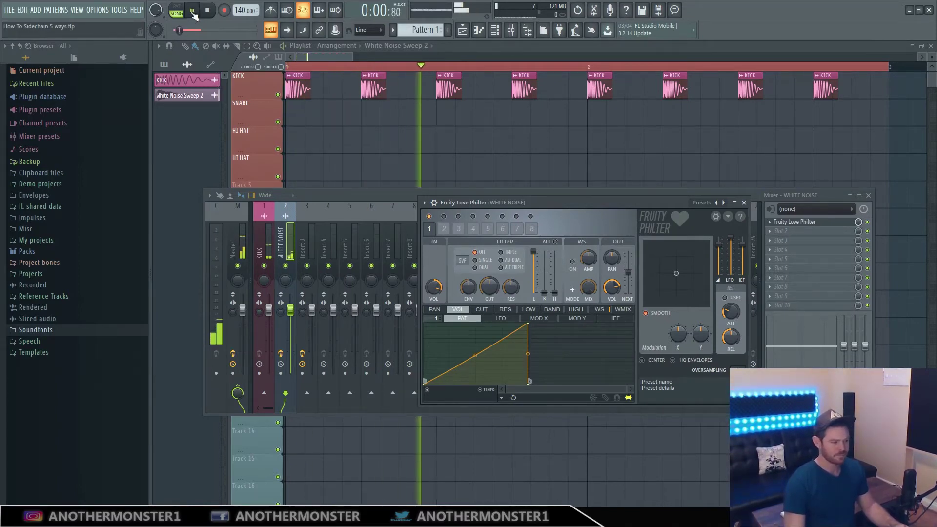
{"action": "left_click", "coordinate": [208, 11]}
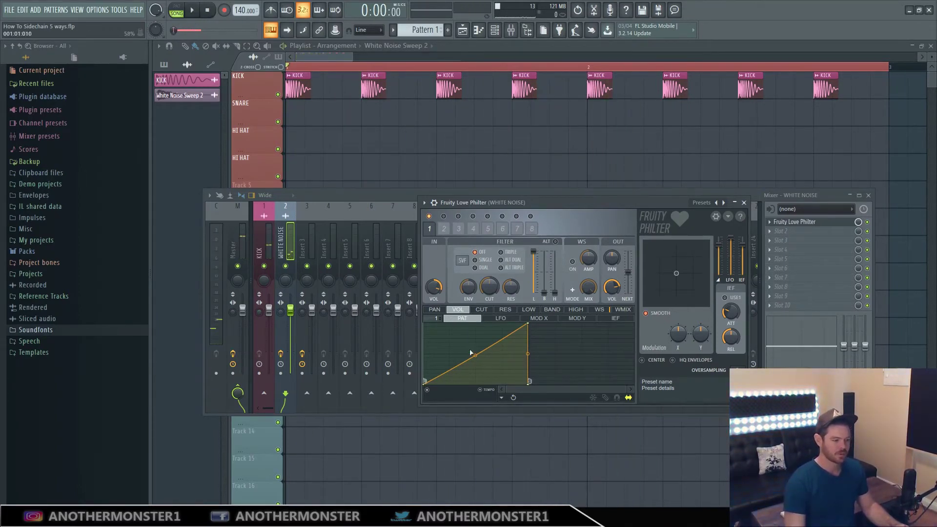
Bend the envelope's ramp upward into a fast-rising curve and play the song.
{"action": "left_click_drag", "start_coordinate": [476, 356], "coordinate": [475, 332]}
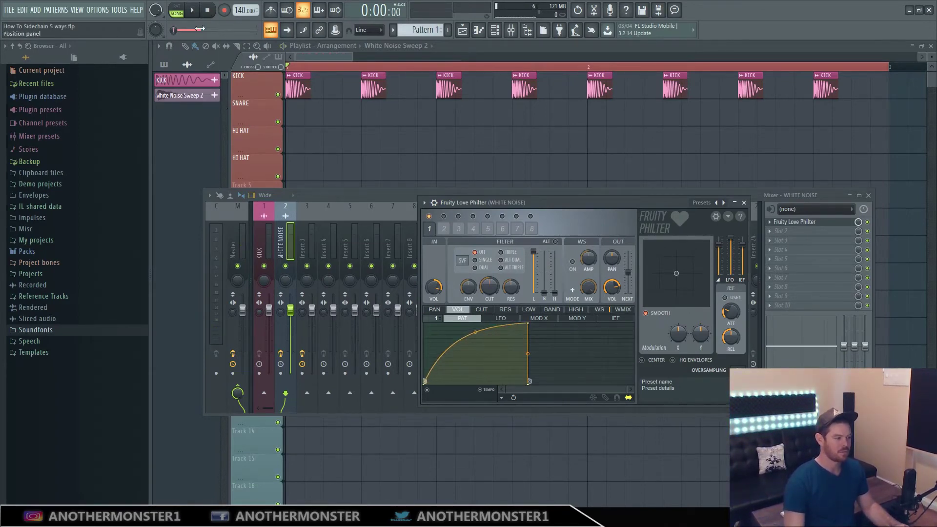
{"action": "left_click", "coordinate": [193, 10]}
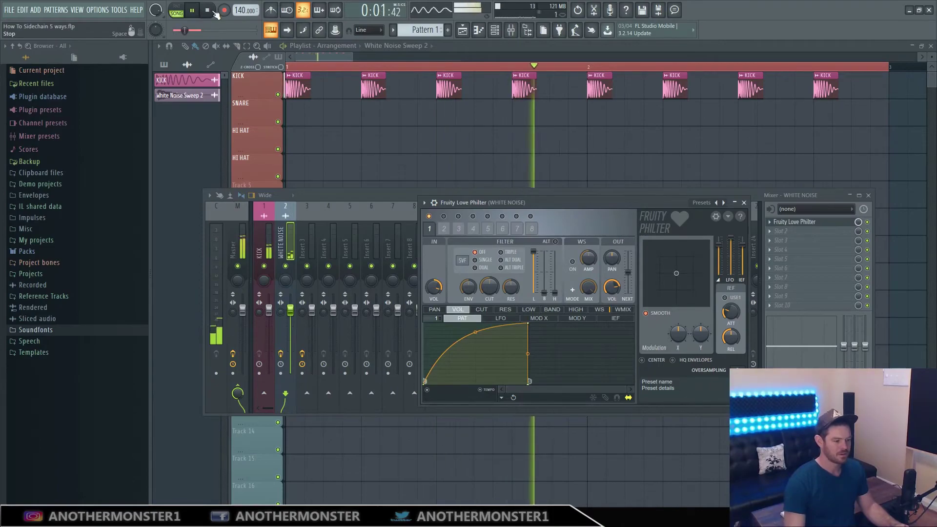
{"action": "left_click", "coordinate": [207, 10]}
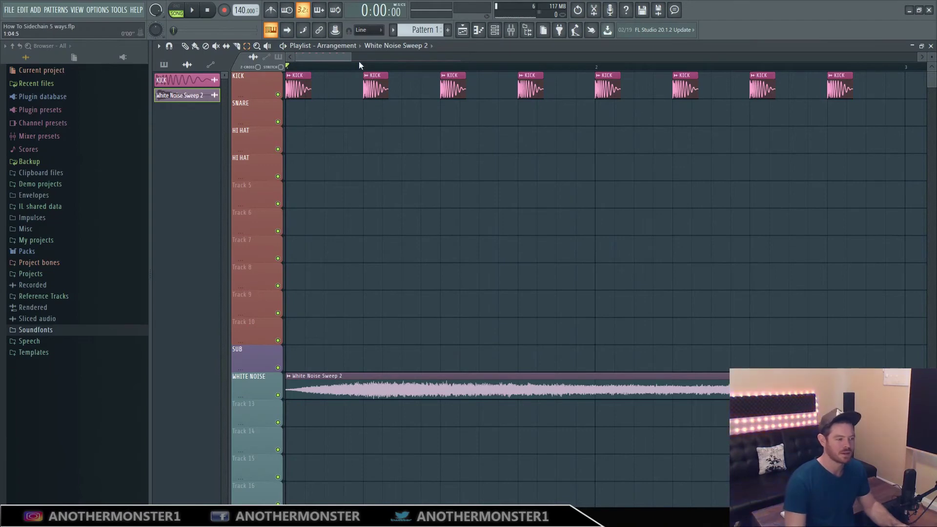
Select the first beat of bar 1 on the playlist timeline.
{"action": "left_click_drag", "start_coordinate": [350, 57], "coordinate": [287, 70]}
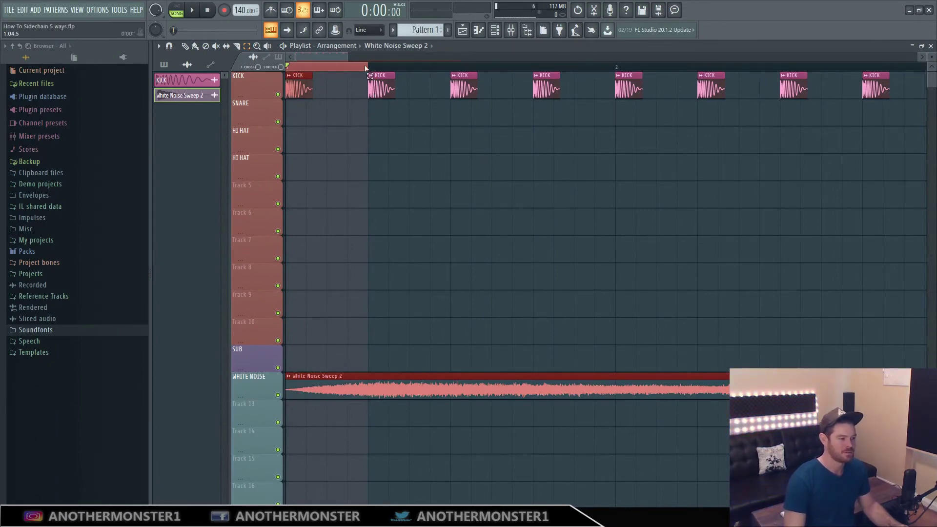
{"action": "left_click", "coordinate": [320, 70]}
{"action": "left_click_drag", "start_coordinate": [307, 69], "coordinate": [293, 69]}
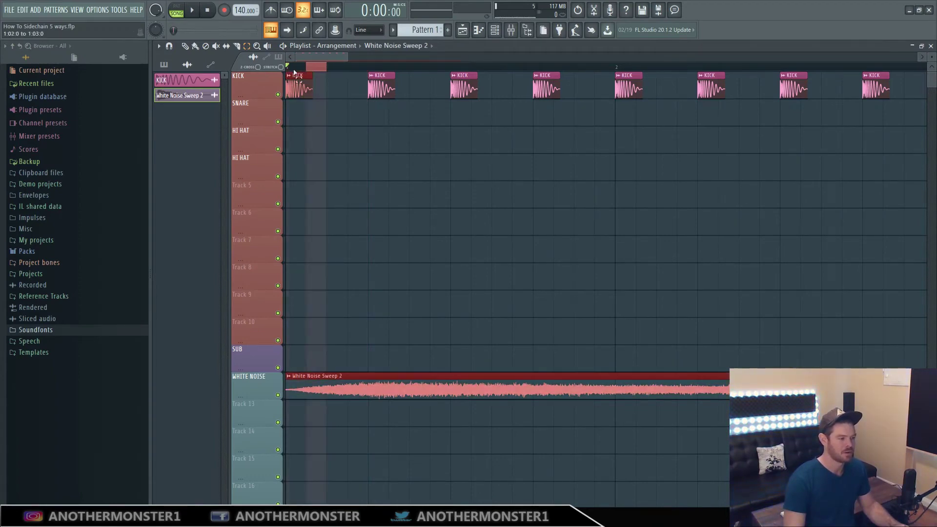
{"action": "left_click", "coordinate": [369, 67]}
{"action": "left_click_drag", "start_coordinate": [369, 67], "coordinate": [286, 67]}
Create an automation clip for the WHITE NOISE track's volume and lower the clip's first point to the bottom.
{"action": "left_click", "coordinate": [511, 31]}
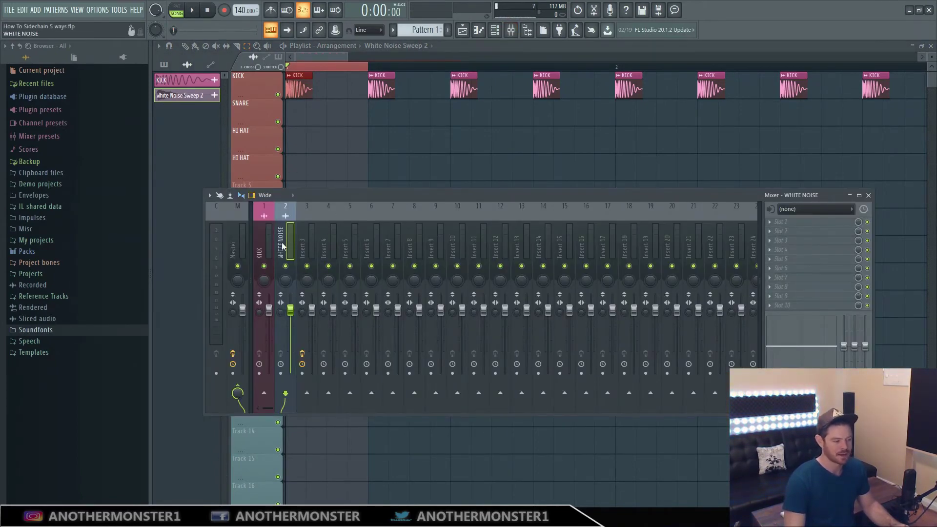
{"action": "right_click", "coordinate": [291, 312]}
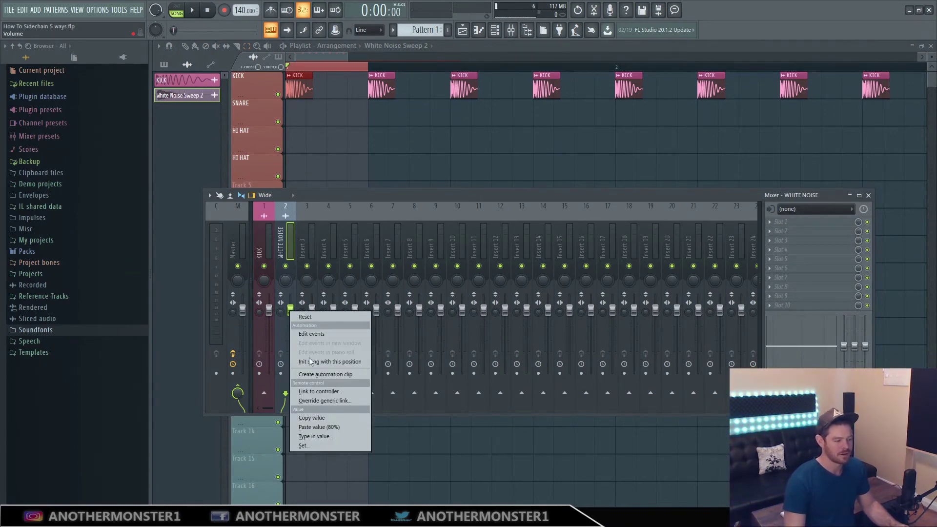
{"action": "left_click", "coordinate": [318, 374]}
{"action": "left_click_drag", "start_coordinate": [347, 57], "coordinate": [342, 57]}
{"action": "left_click_drag", "start_coordinate": [288, 111], "coordinate": [243, 175]}
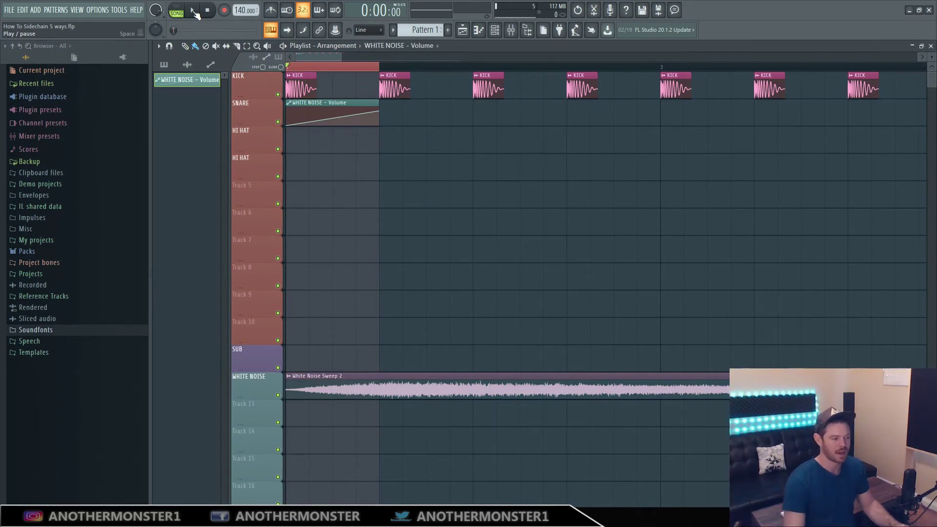
Copy the volume automation clip onto beats two to four of bar 1 and delete the extra copy in bar 2.
{"action": "left_click_drag", "start_coordinate": [384, 106], "coordinate": [686, 114]}
{"action": "left_click_drag", "start_coordinate": [483, 104], "coordinate": [462, 104]}
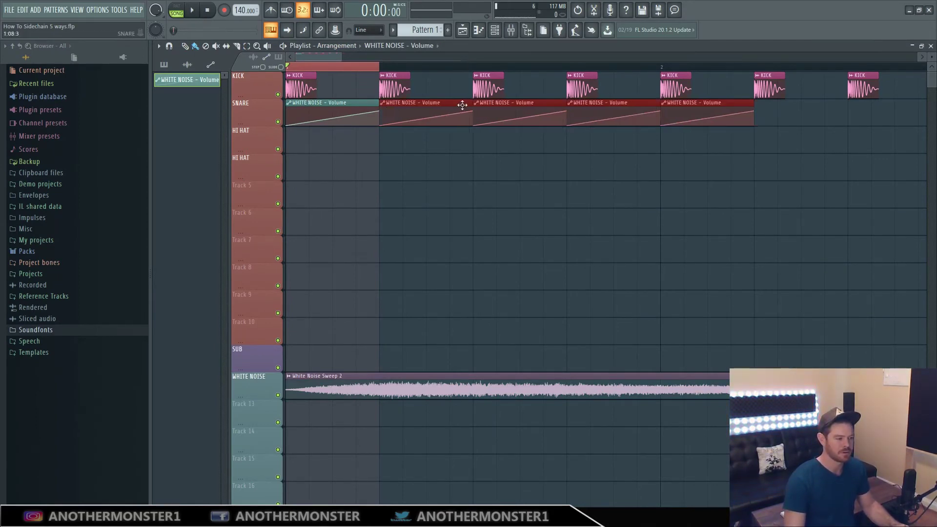
{"action": "right_click", "coordinate": [702, 102]}
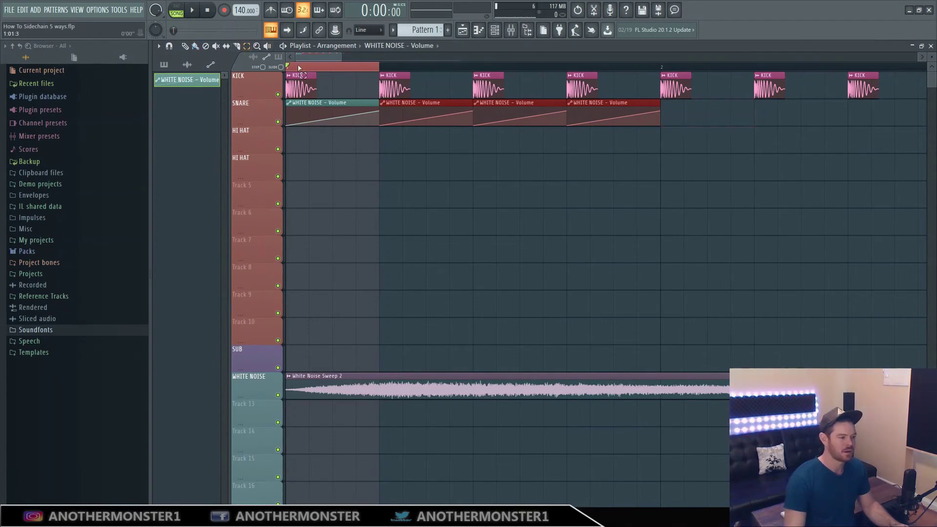
Select the four volume automation clips in bar 1 and duplicate them into bar 2.
{"action": "left_click", "coordinate": [697, 149]}
{"action": "left_click_drag", "start_coordinate": [658, 114], "coordinate": [304, 142]}
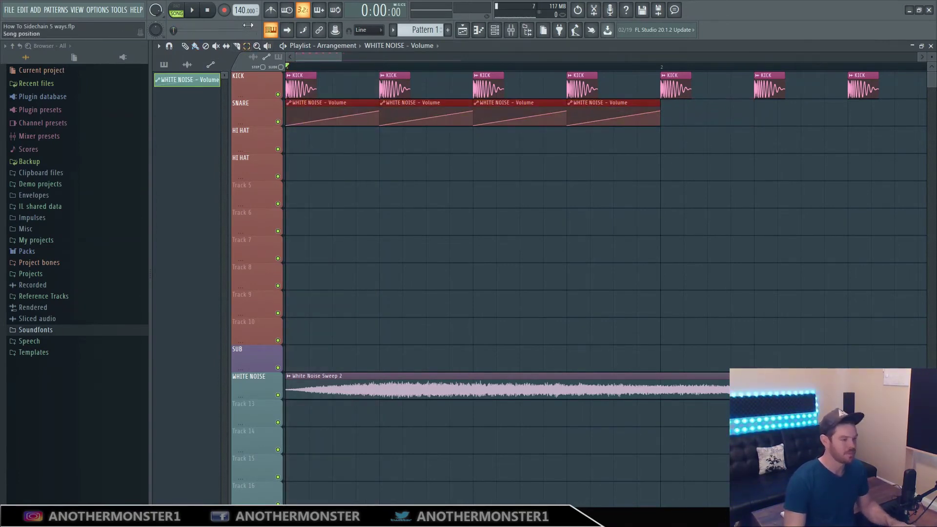
{"action": "left_click_drag", "start_coordinate": [338, 54], "coordinate": [320, 64]}
{"action": "key", "text": "ctrl+b"}
Move the eight volume automation clips onto the WHITE NOISE playlist track and play the song.
{"action": "left_click_drag", "start_coordinate": [631, 100], "coordinate": [297, 142]}
{"action": "left_click_drag", "start_coordinate": [301, 104], "coordinate": [252, 390]}
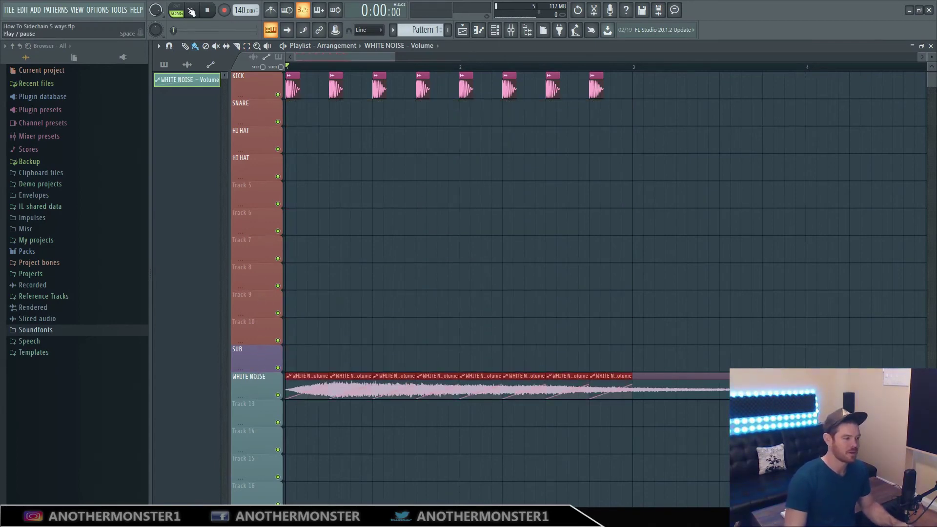
{"action": "key", "text": "space"}
{"action": "left_click_drag", "start_coordinate": [395, 57], "coordinate": [342, 58]}
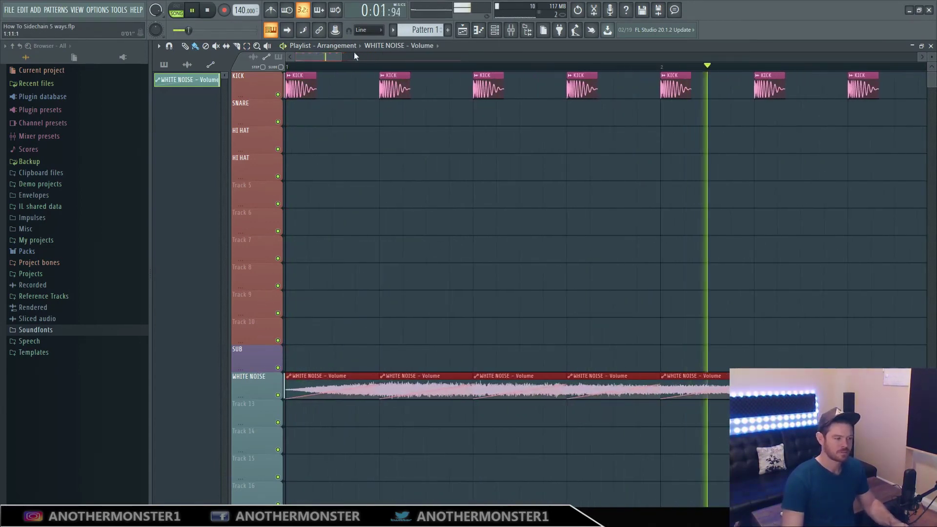
{"action": "key", "text": "space"}
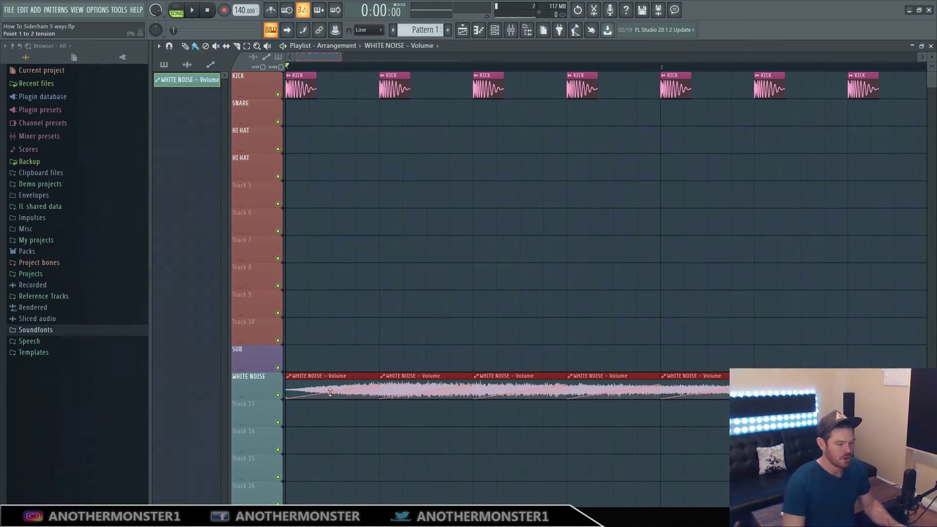
Move the eight volume automation clips back to the SNARE playlist track and deselect them.
{"action": "left_click_drag", "start_coordinate": [322, 383], "coordinate": [315, 117]}
{"action": "left_click", "coordinate": [315, 147]}
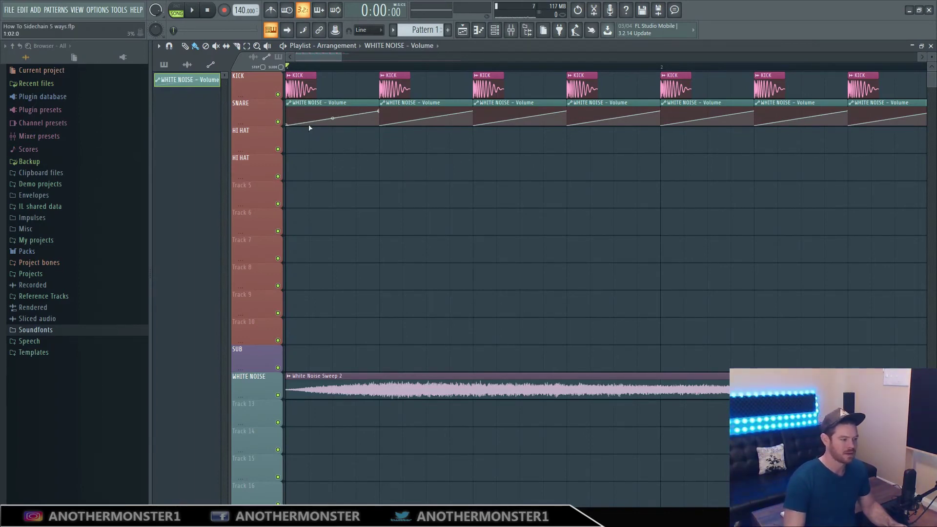
Add a bottom-level point early in the volume automation clip, curve the ramp after it steeply upward, and shift the point slightly earlier.
{"action": "left_click_drag", "start_coordinate": [309, 124], "coordinate": [311, 144]}
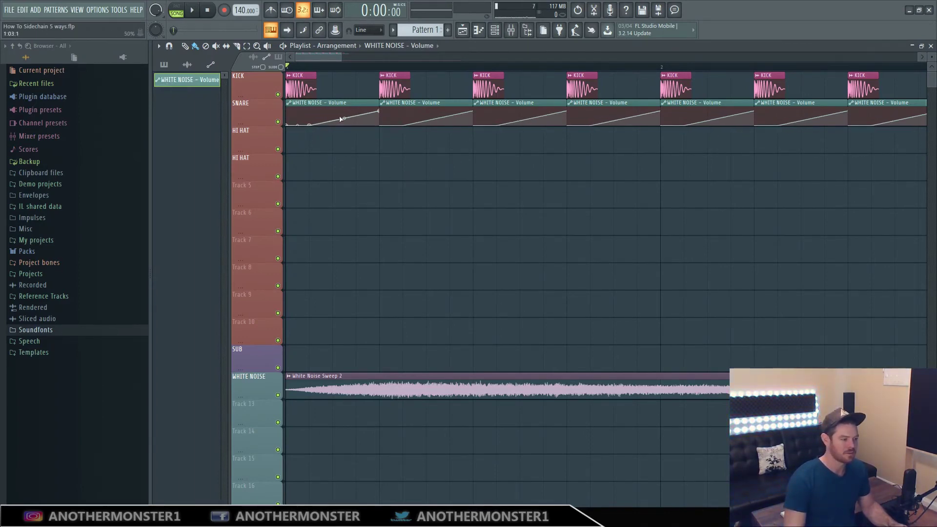
{"action": "left_click_drag", "start_coordinate": [344, 119], "coordinate": [344, 110]}
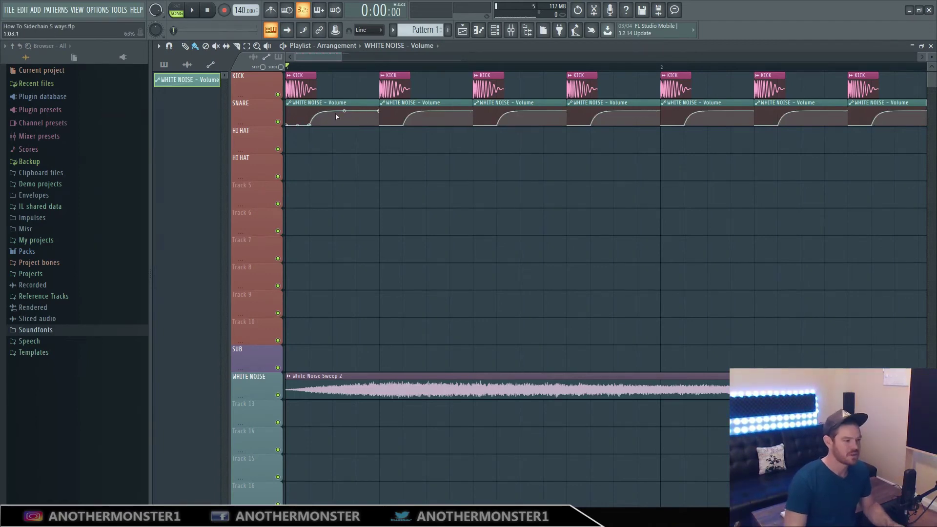
{"action": "left_click_drag", "start_coordinate": [310, 124], "coordinate": [306, 131]}
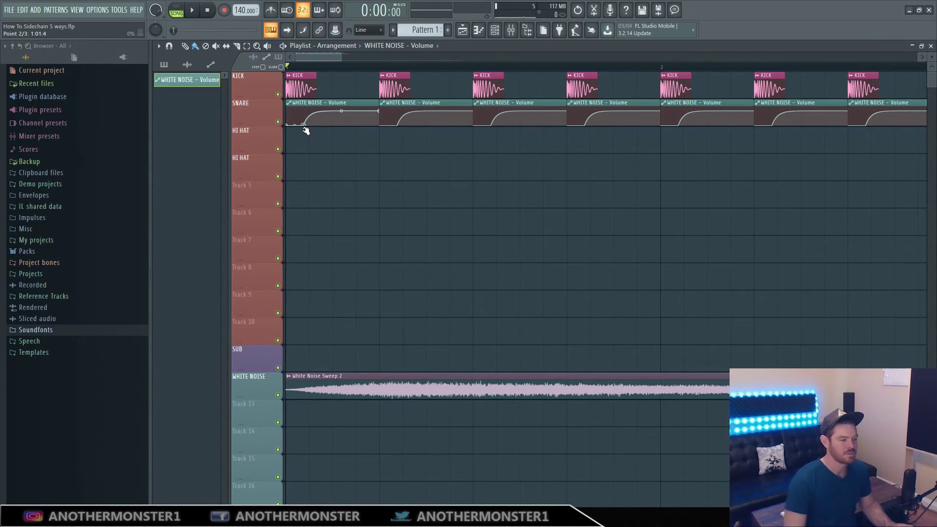